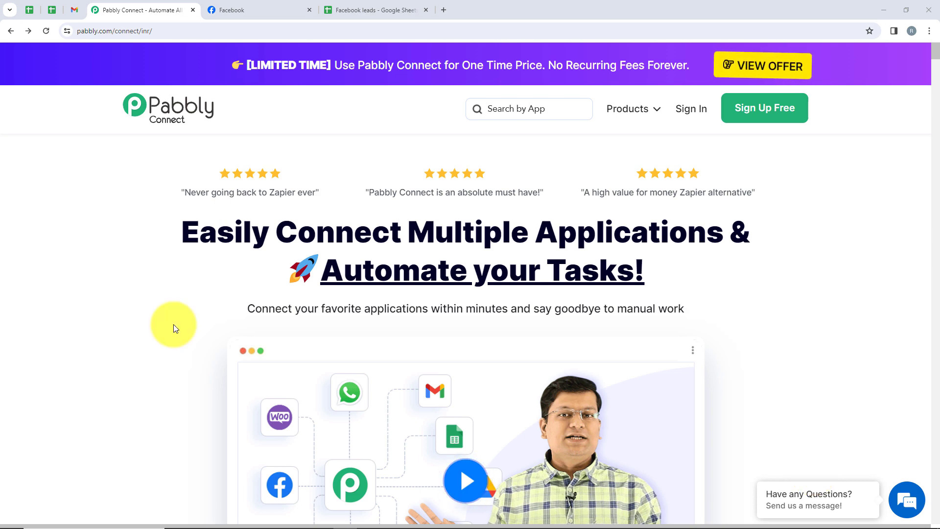
Review the ChipPrime Facebook page and the Semiconductor sheet of the Facebook leads spreadsheet.
{"action": "left_click", "coordinate": [263, 13]}
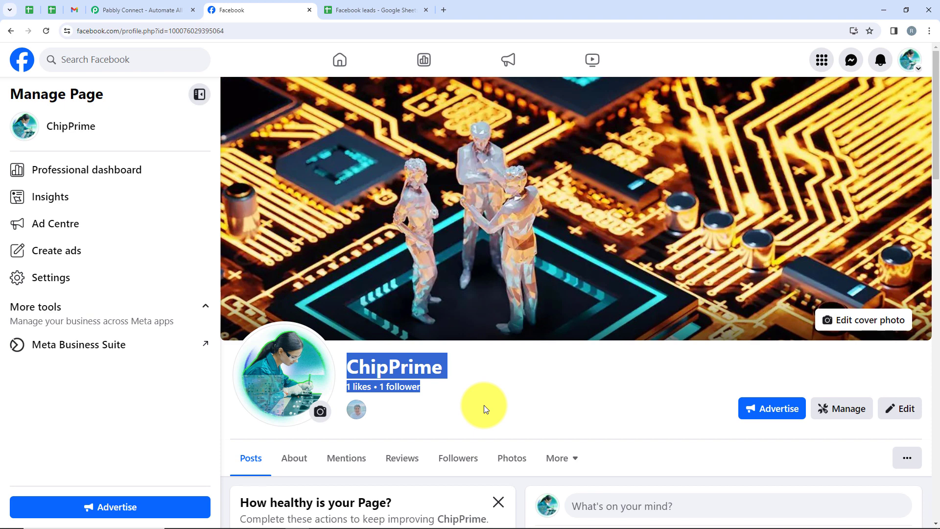
{"action": "left_click", "coordinate": [388, 10]}
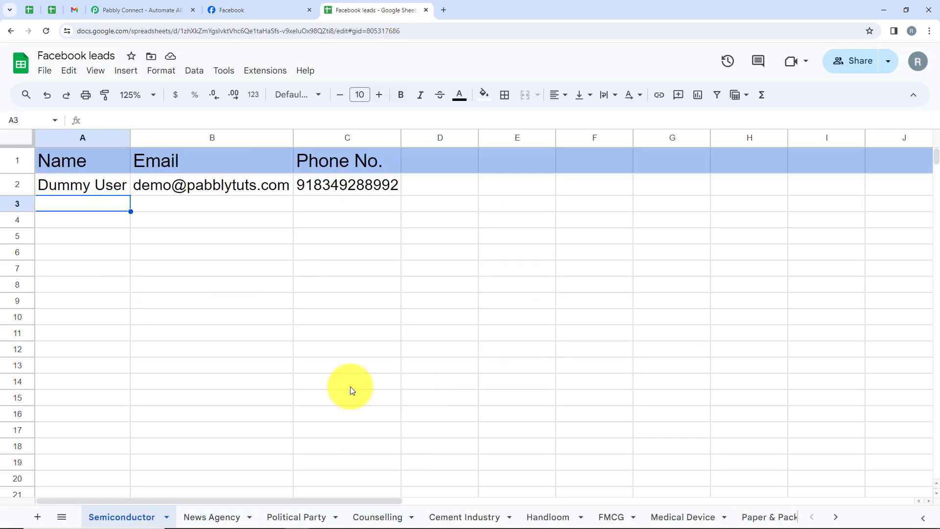
{"action": "left_click", "coordinate": [250, 15]}
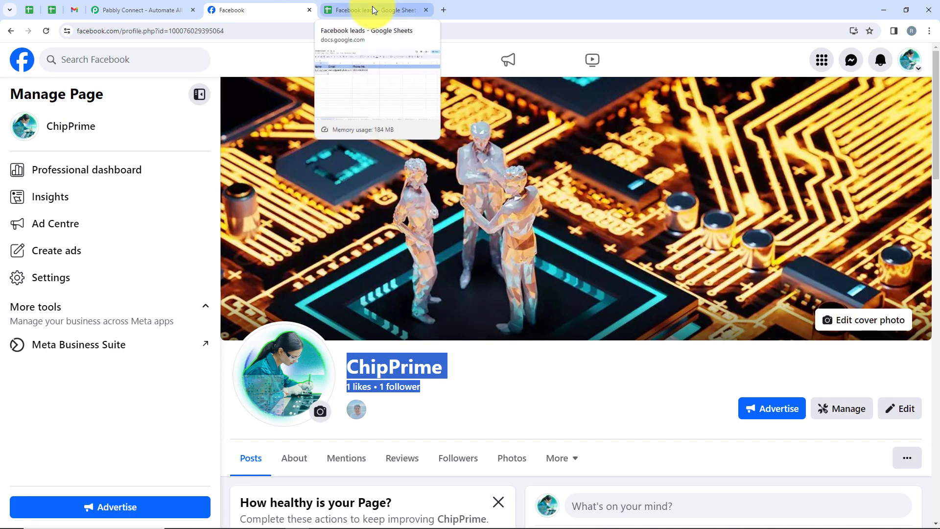
Sign in to Pabbly and open the Pabbly Connect dashboard from the list of apps.
{"action": "left_click", "coordinate": [149, 6]}
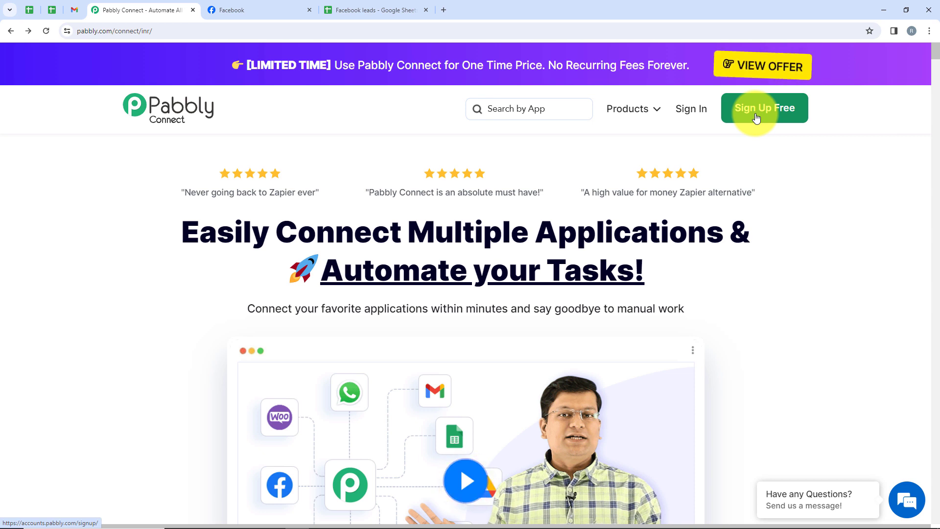
{"action": "left_click", "coordinate": [679, 109]}
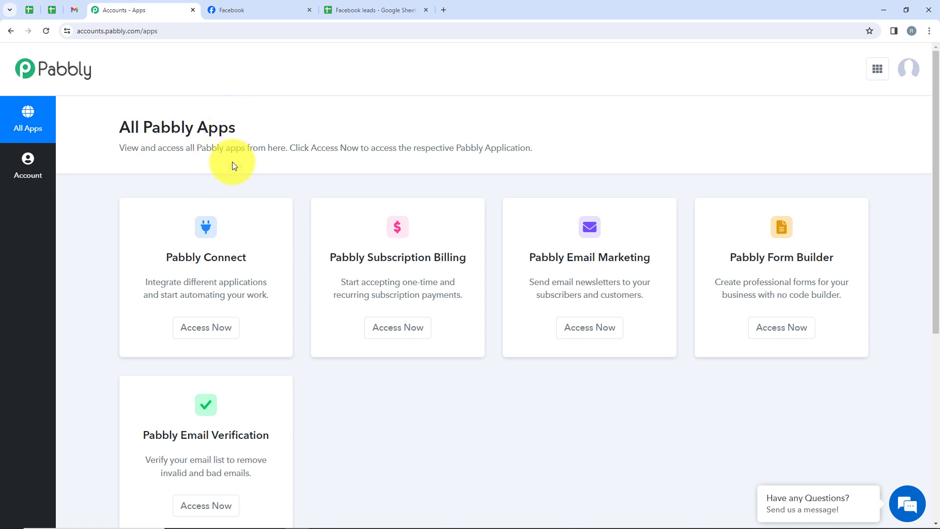
{"action": "scroll", "coordinate": [596, 190], "scroll_direction": "down", "scroll_amount": 2}
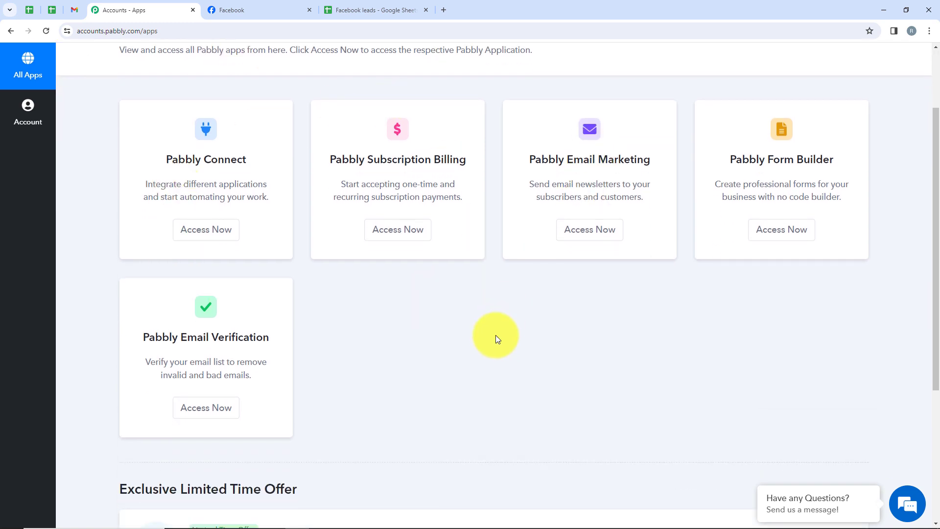
{"action": "scroll", "coordinate": [497, 337], "scroll_direction": "up", "scroll_amount": 2}
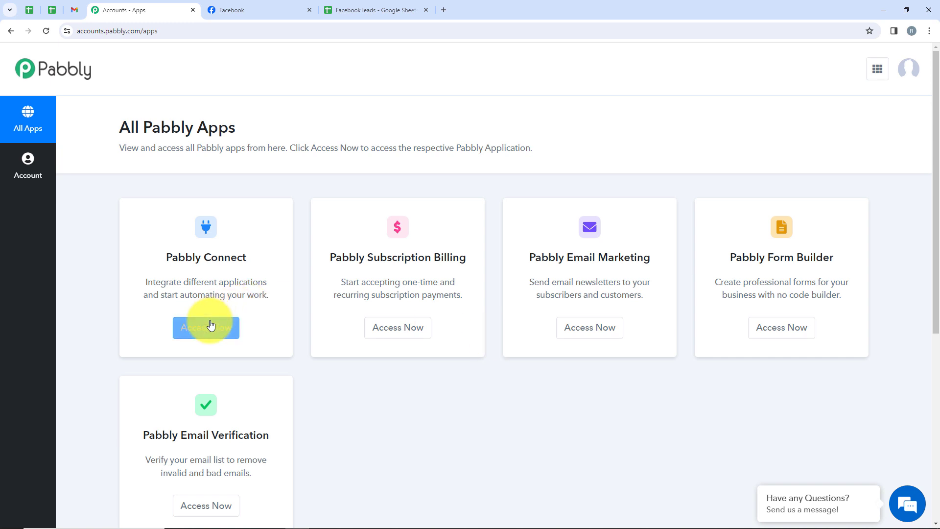
{"action": "left_click_drag", "start_coordinate": [166, 256], "coordinate": [255, 259]}
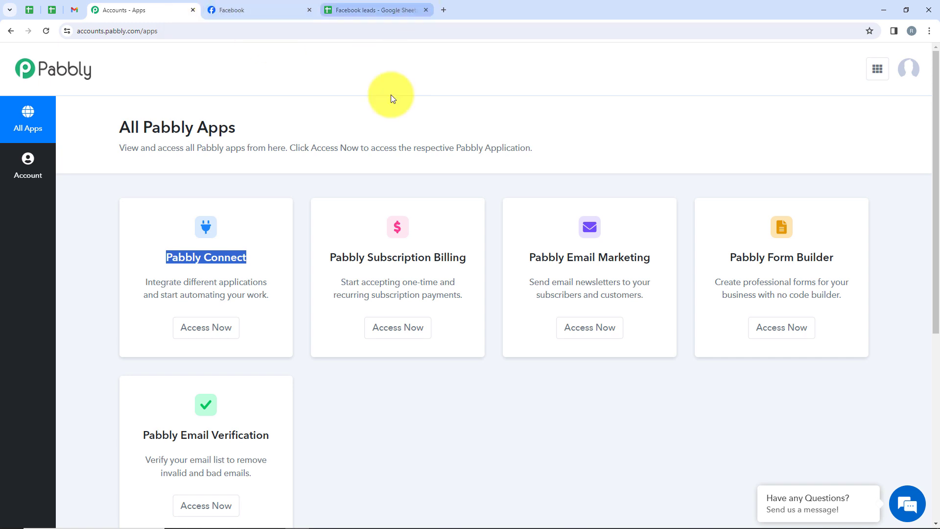
{"action": "left_click", "coordinate": [223, 337]}
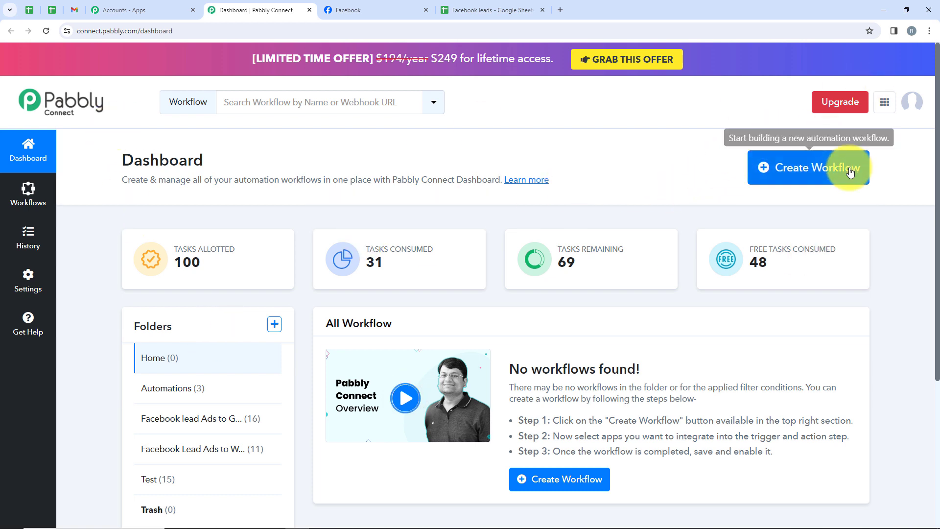
Create a workflow named "Facebook Leads to Google Sheets for Semiconductor Industry" in the "Facebook lead Ads to Google Sheets Automation" folder.
{"action": "left_click", "coordinate": [786, 183]}
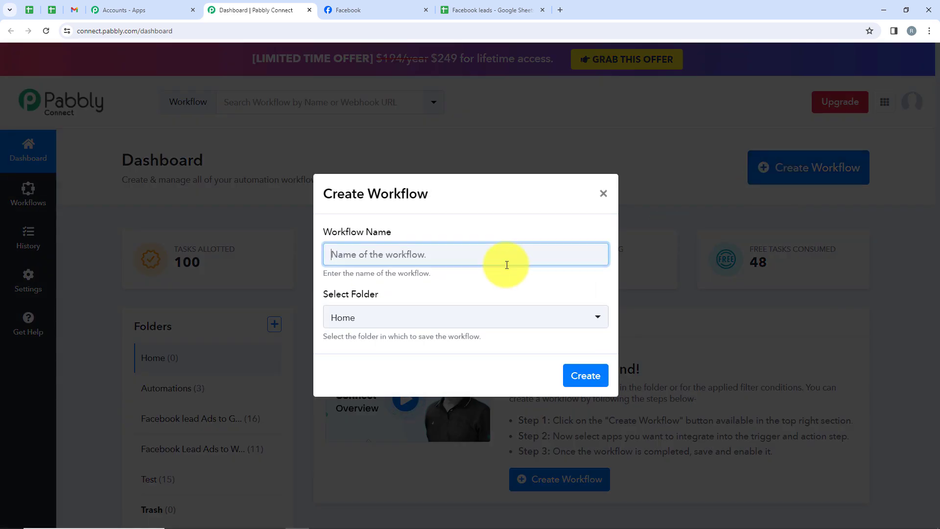
{"action": "left_click_drag", "start_coordinate": [324, 231], "coordinate": [404, 240]}
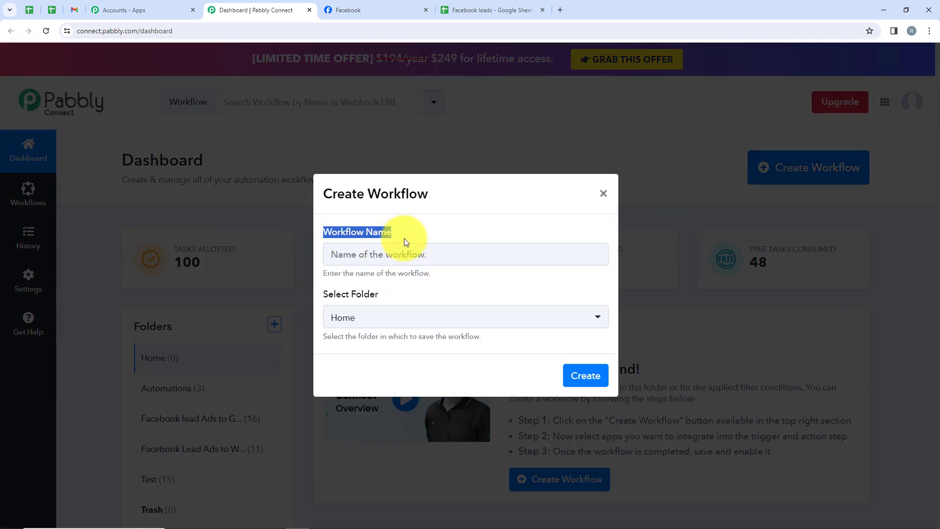
{"action": "left_click_drag", "start_coordinate": [380, 293], "coordinate": [327, 297]}
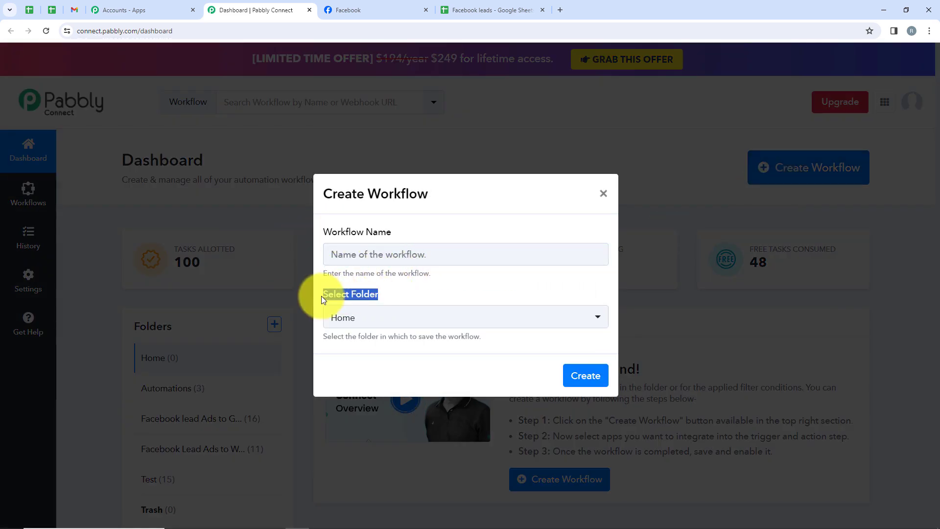
{"action": "left_click", "coordinate": [362, 319]}
{"action": "left_click", "coordinate": [361, 319]}
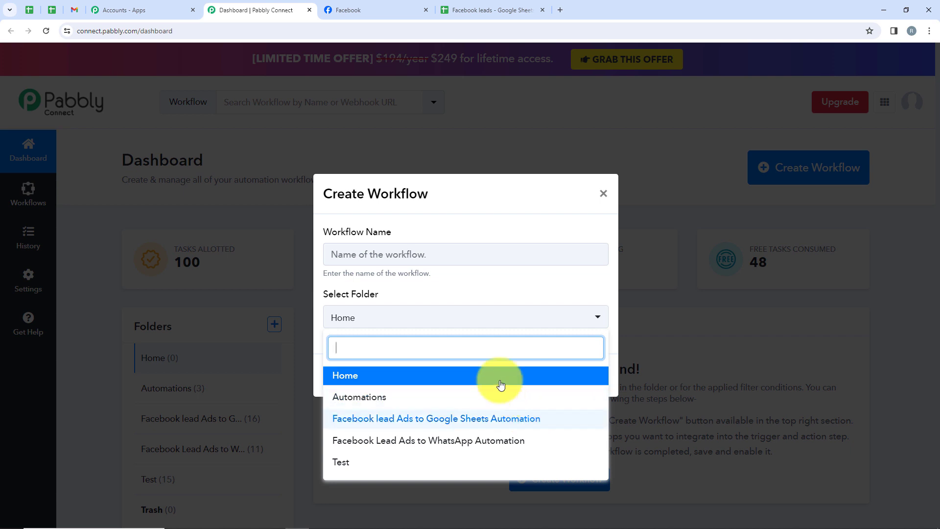
{"action": "left_click", "coordinate": [457, 430]}
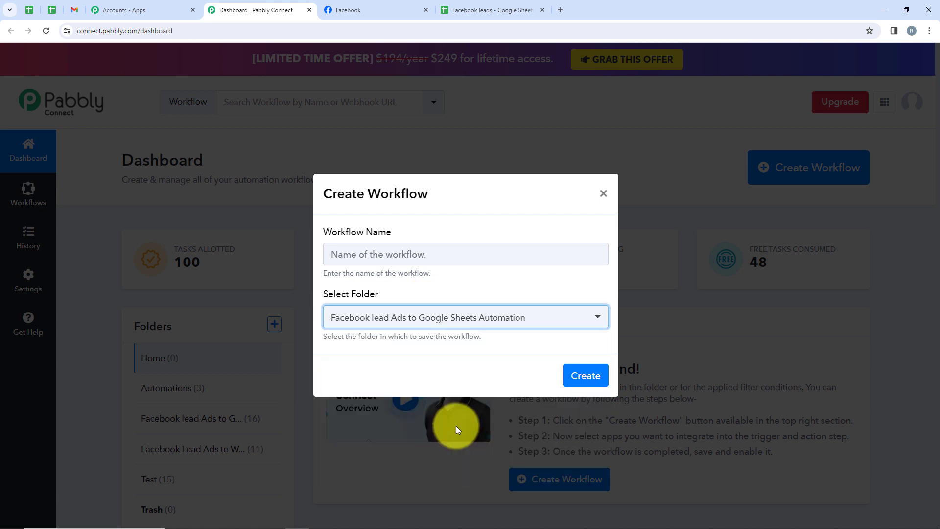
{"action": "left_click", "coordinate": [396, 247]}
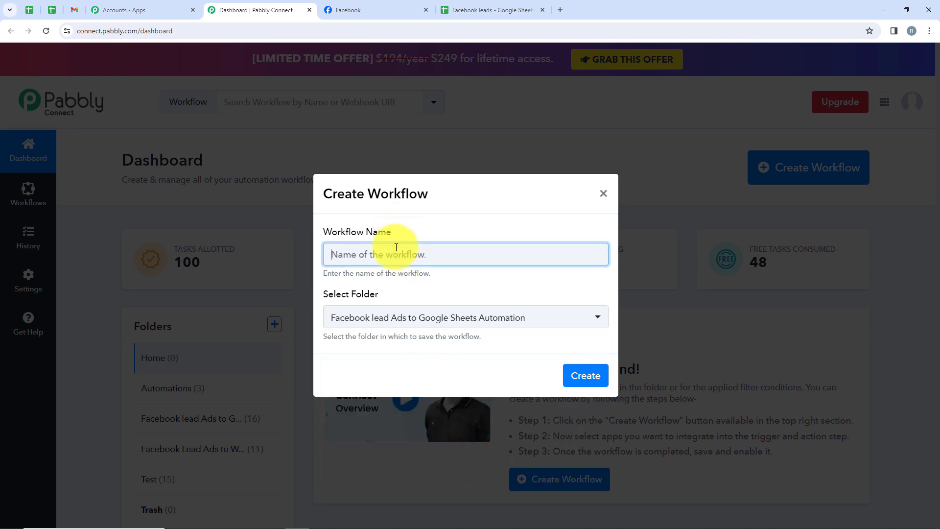
{"action": "type", "text": "Facebook Leads to Google Sheets for Semiconductor Industry"}
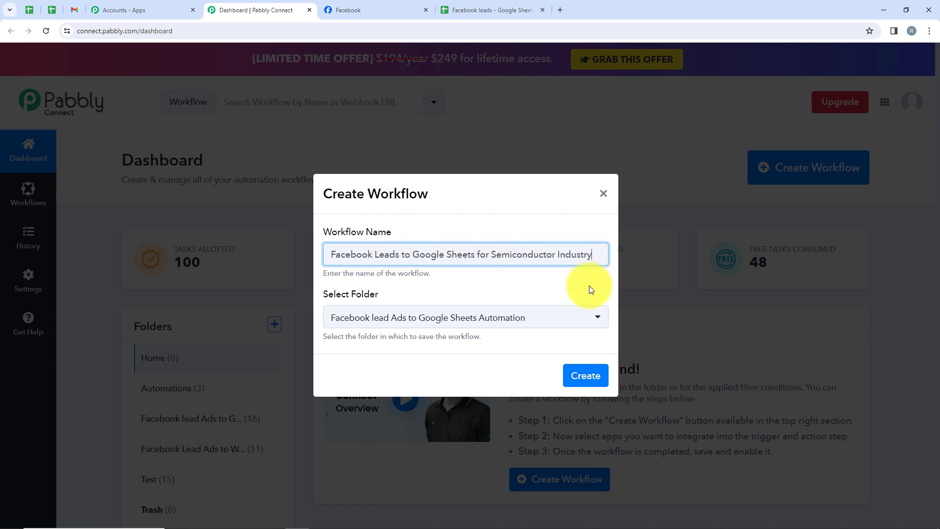
{"action": "left_click", "coordinate": [583, 377]}
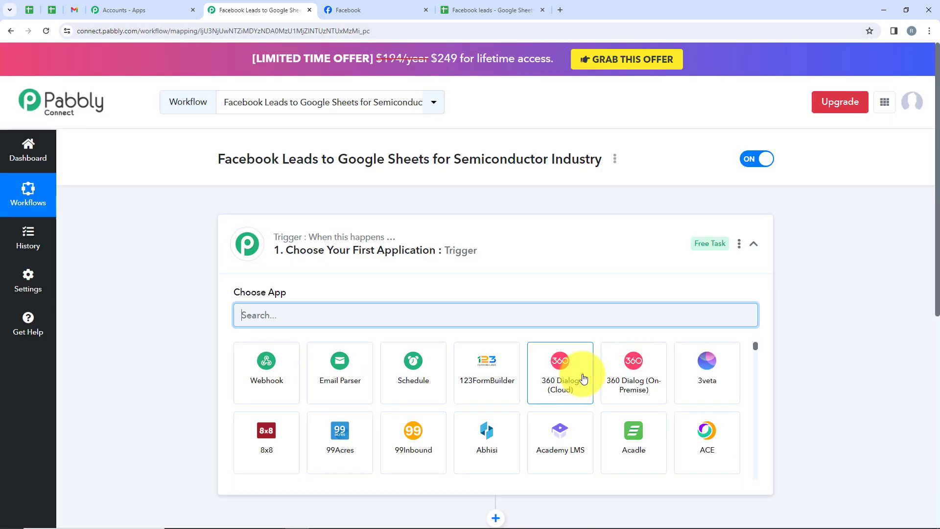
Set the workflow's trigger to the Facebook Lead Ads app with the New Lead (Instant) event.
{"action": "left_click", "coordinate": [563, 228]}
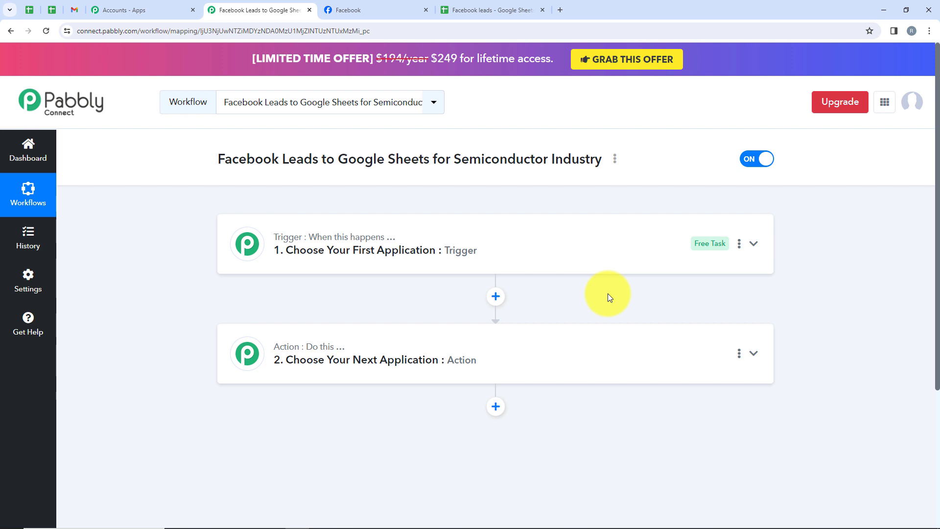
{"action": "left_click", "coordinate": [450, 243]}
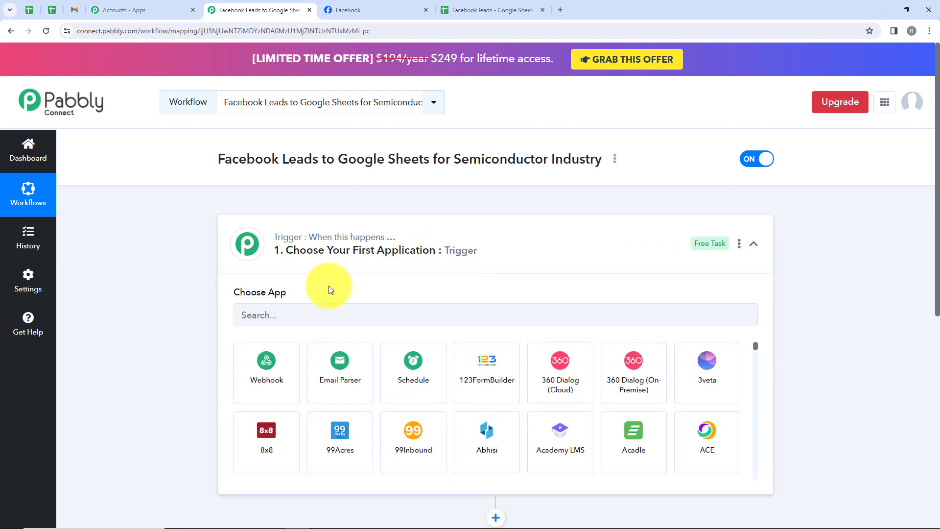
{"action": "left_click", "coordinate": [331, 311]}
{"action": "type", "text": "Fac"}
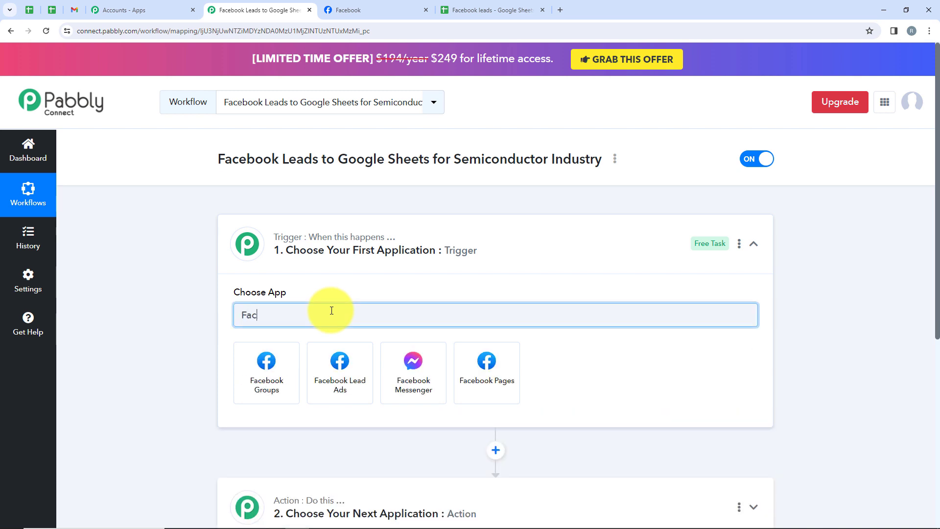
{"action": "left_click", "coordinate": [325, 368]}
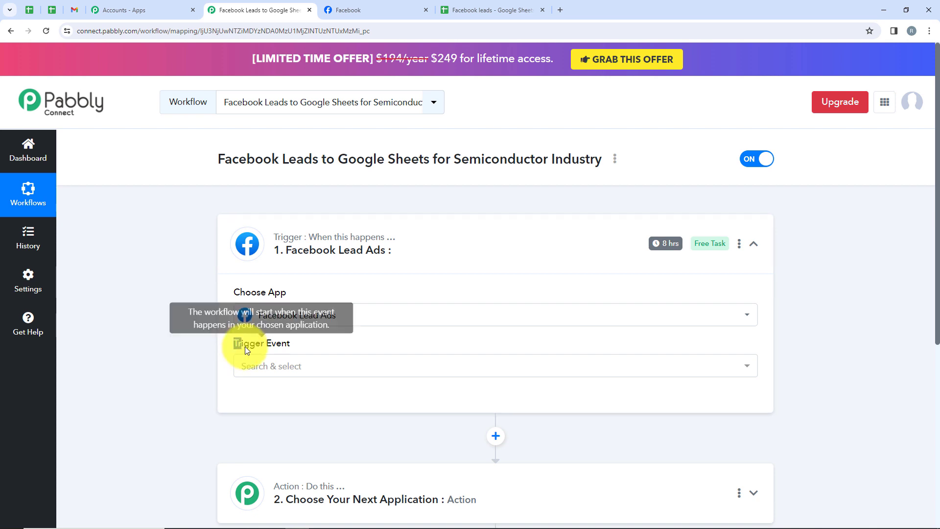
{"action": "left_click", "coordinate": [304, 368]}
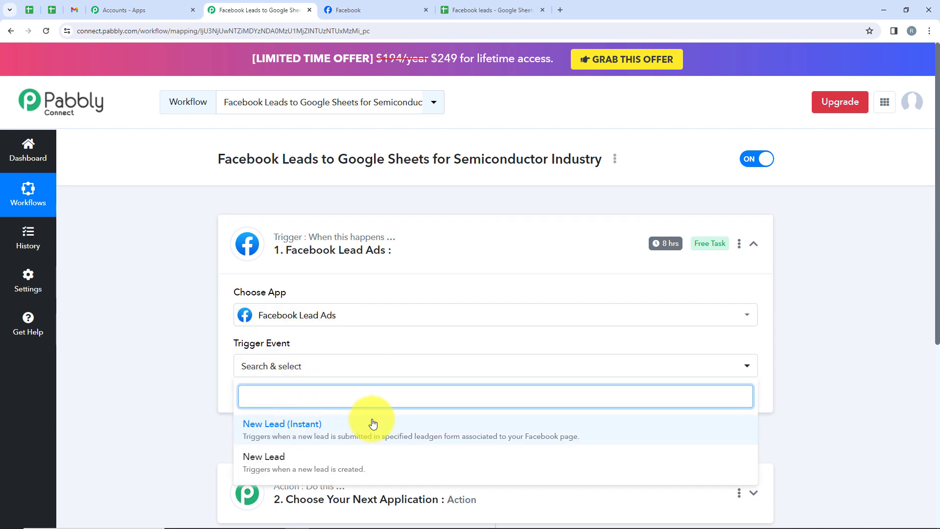
{"action": "scroll", "coordinate": [371, 419], "scroll_direction": "down", "scroll_amount": 1}
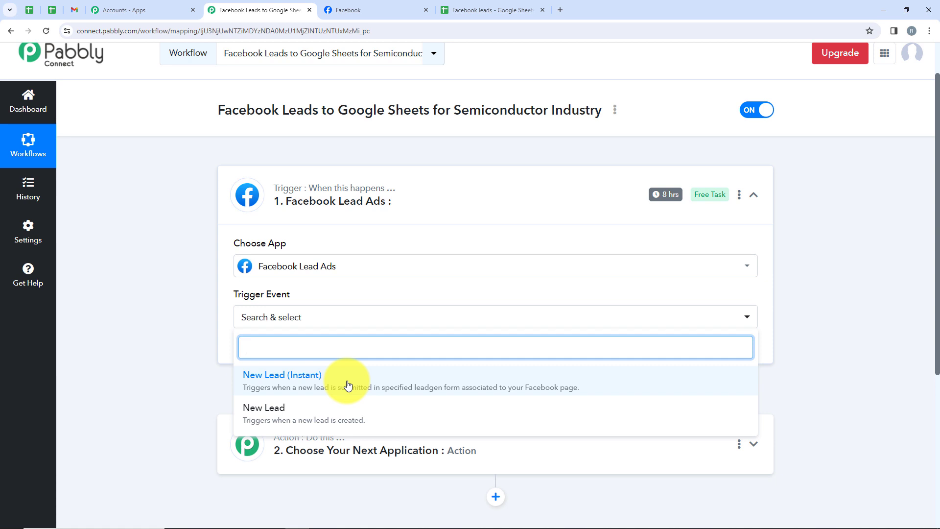
{"action": "left_click", "coordinate": [282, 393]}
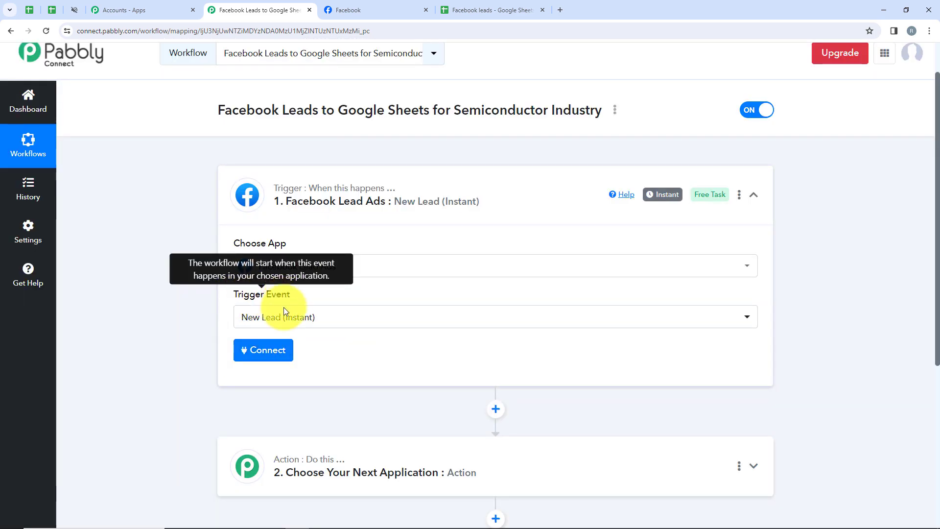
Add a new Facebook Lead Ads connection to the trigger and authorise it by continuing with the requested Facebook account.
{"action": "left_click", "coordinate": [248, 346]}
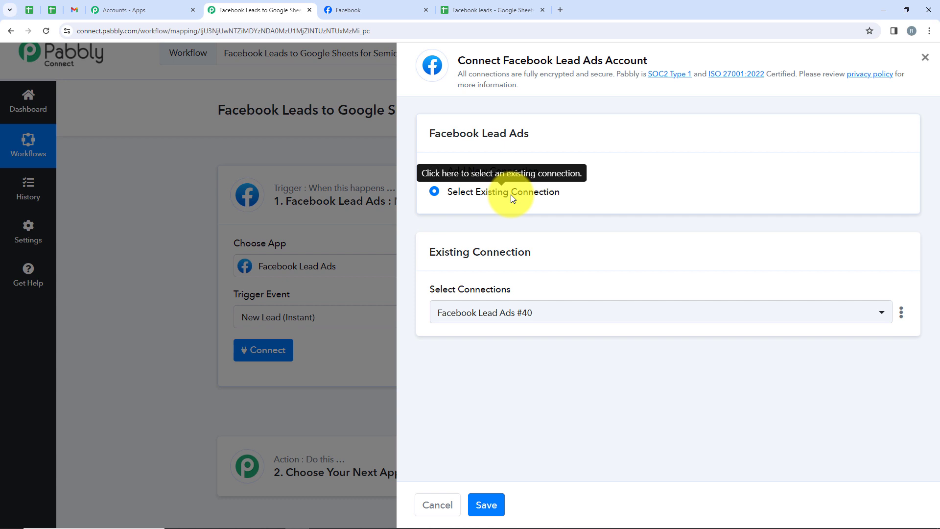
{"action": "left_click", "coordinate": [501, 168]}
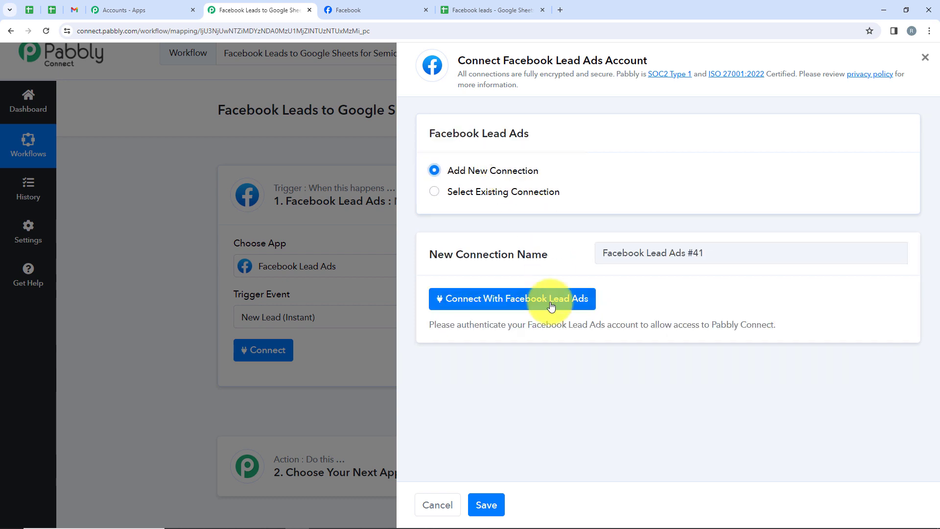
{"action": "left_click", "coordinate": [577, 304]}
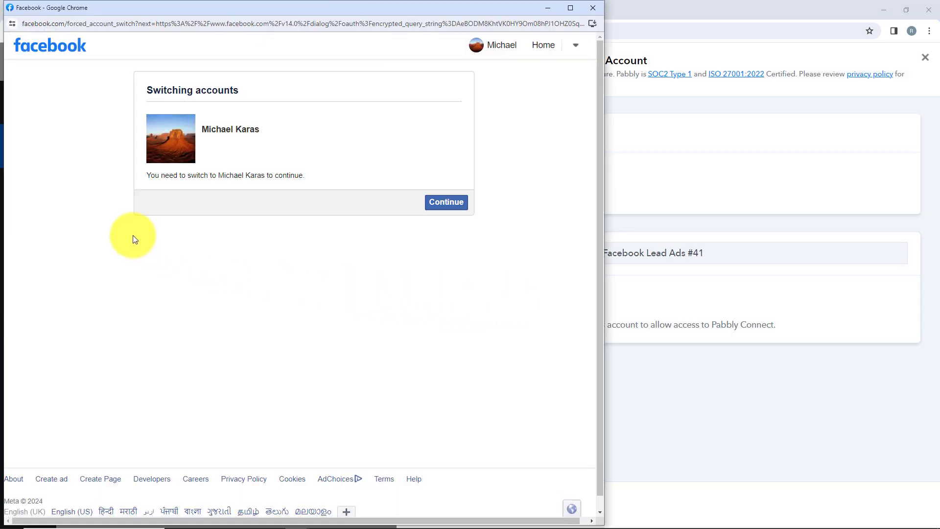
{"action": "left_click", "coordinate": [436, 202]}
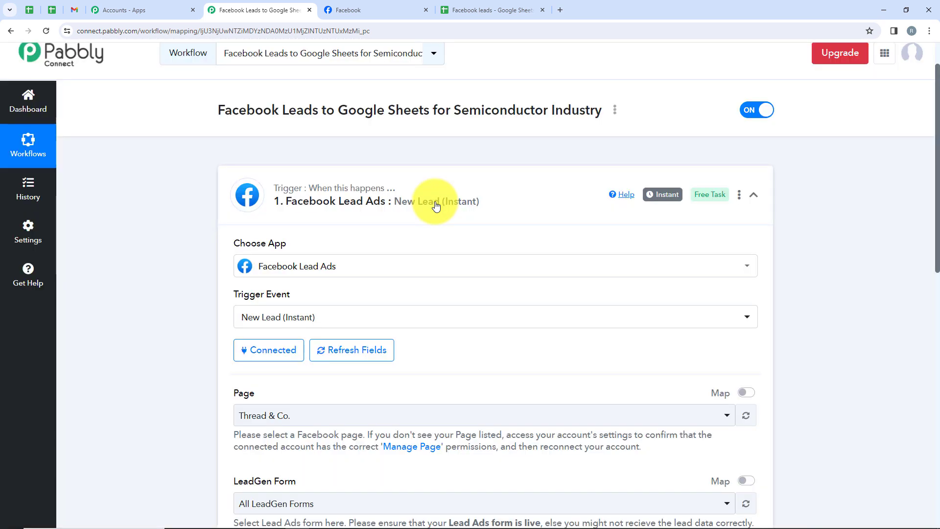
Check the page name on Facebook and select ChipPrime as the trigger's Facebook page.
{"action": "scroll", "coordinate": [435, 203], "scroll_direction": "down", "scroll_amount": 3}
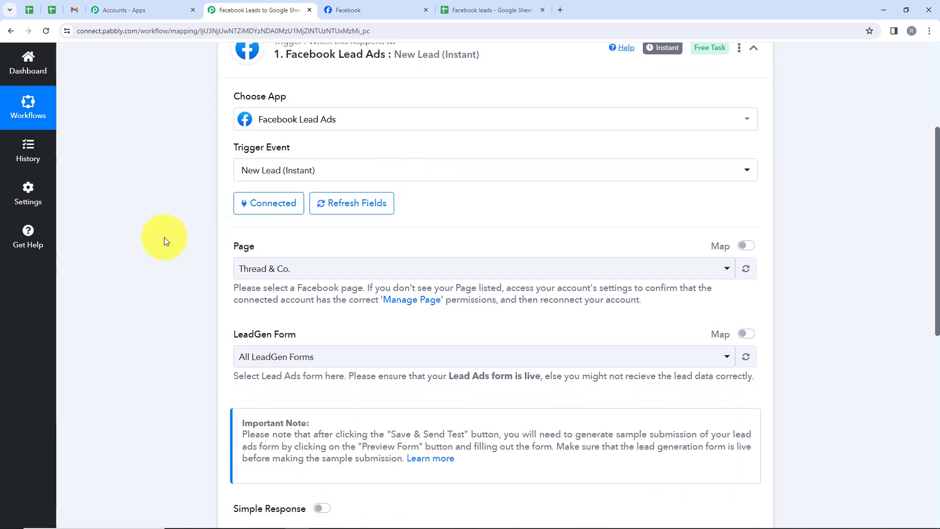
{"action": "left_click_drag", "start_coordinate": [294, 236], "coordinate": [265, 254]}
{"action": "left_click_drag", "start_coordinate": [283, 333], "coordinate": [404, 347]}
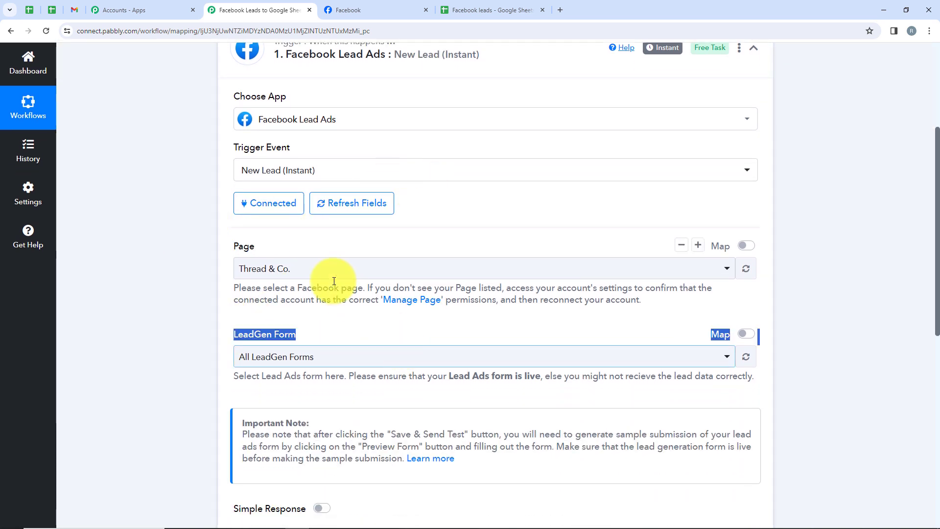
{"action": "left_click", "coordinate": [312, 320]}
{"action": "left_click", "coordinate": [343, 10]}
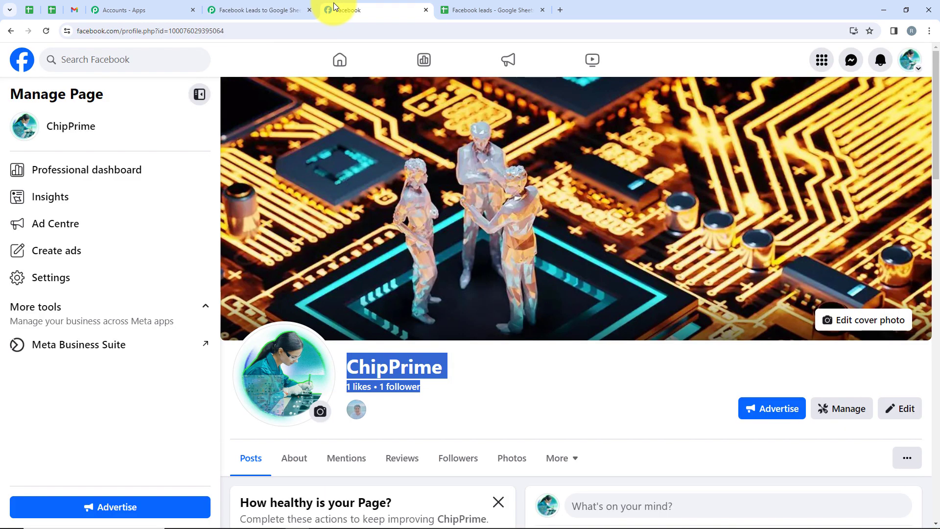
{"action": "left_click", "coordinate": [274, 11]}
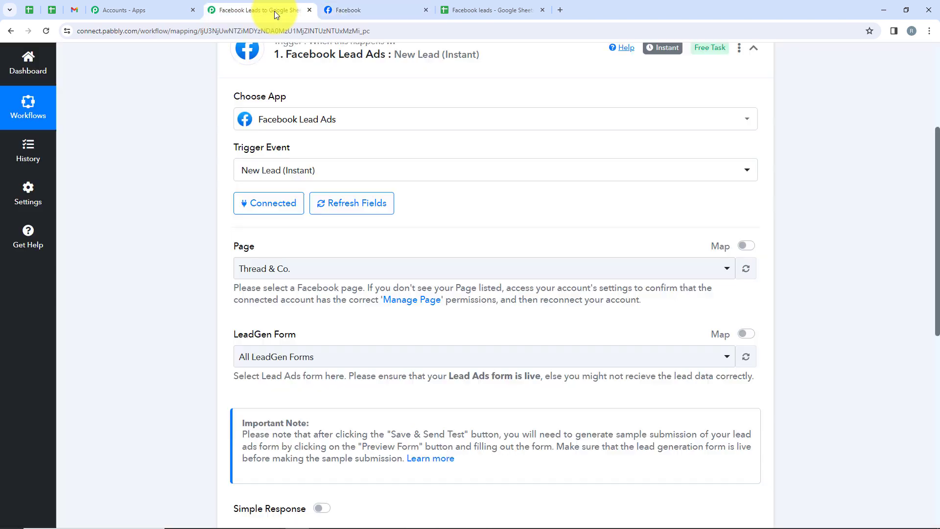
{"action": "left_click", "coordinate": [324, 268]}
{"action": "type", "text": "Chi"}
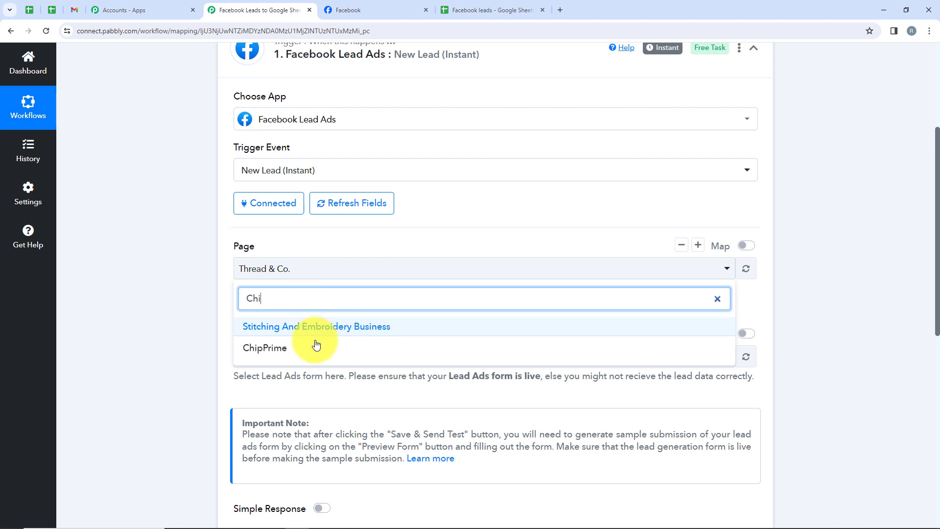
{"action": "left_click", "coordinate": [275, 346]}
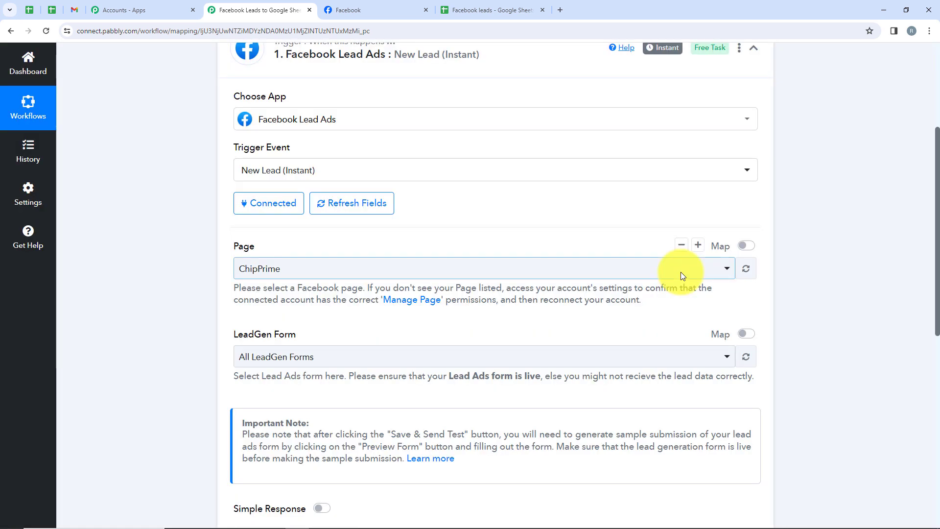
{"action": "scroll", "coordinate": [207, 295], "scroll_direction": "down", "scroll_amount": 1}
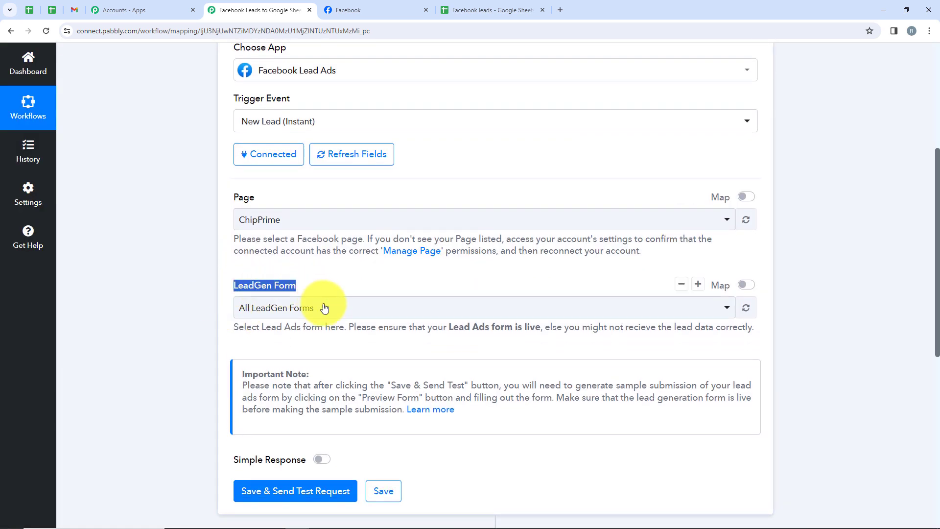
Set the trigger's LeadGen form to Facebook Lead Ads Form, then save the trigger and send a test request.
{"action": "left_click", "coordinate": [298, 307]}
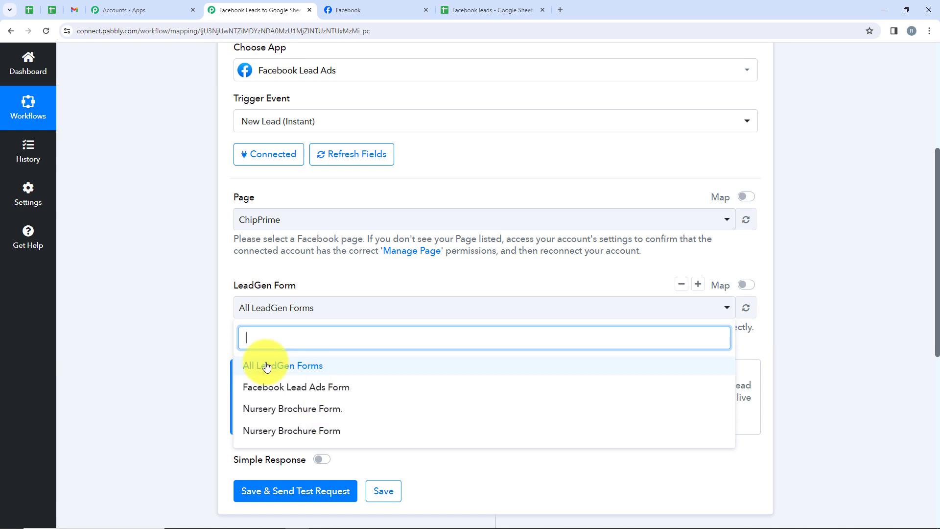
{"action": "left_click", "coordinate": [373, 393]}
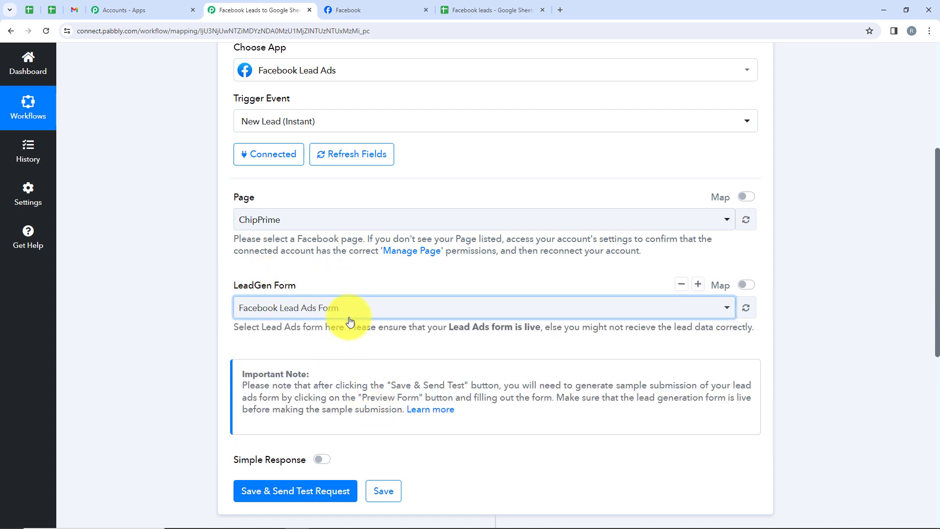
{"action": "scroll", "coordinate": [350, 320], "scroll_direction": "down", "scroll_amount": 2}
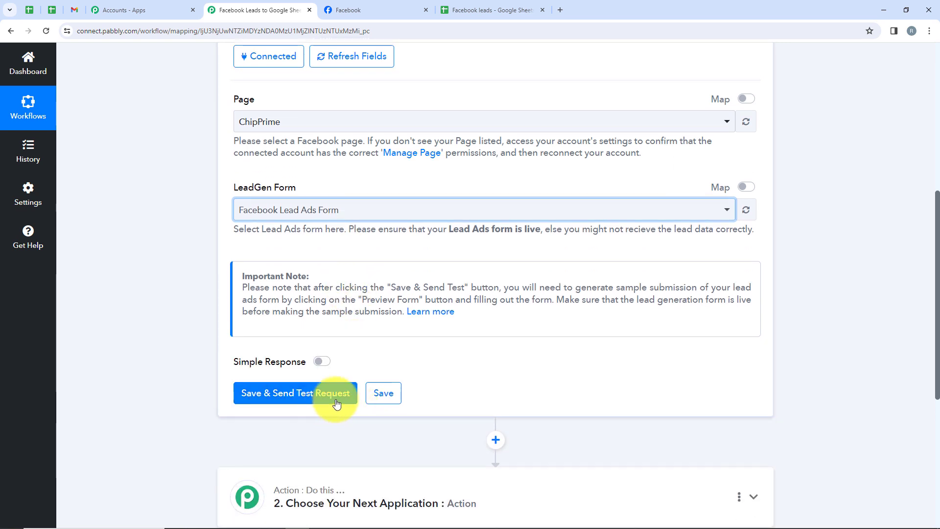
{"action": "left_click", "coordinate": [337, 401]}
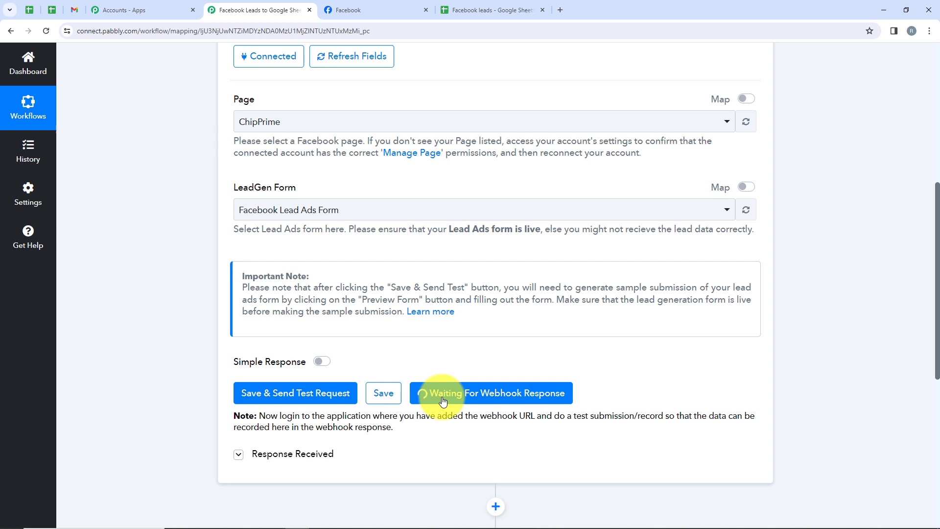
{"action": "scroll", "coordinate": [443, 400], "scroll_direction": "up", "scroll_amount": 1}
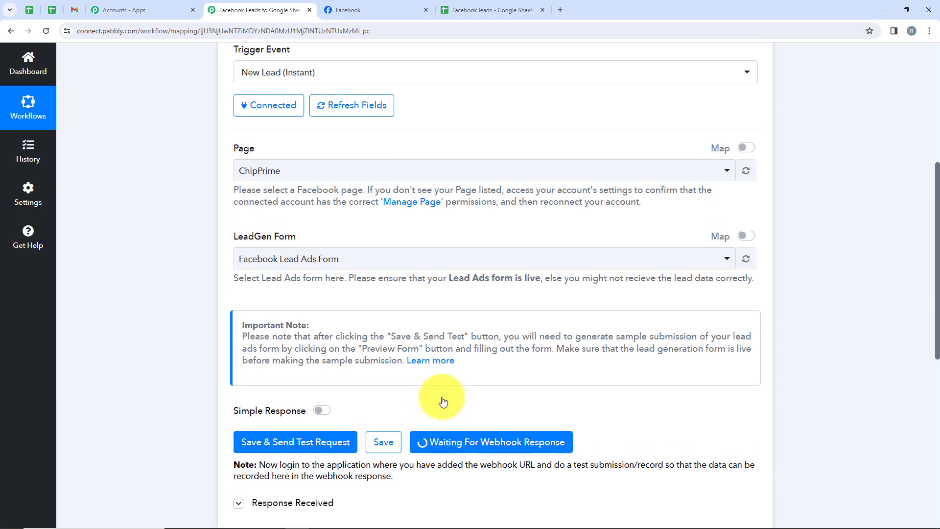
Search Google for "meta for developers" in a new browser tab and open the Meta for Developers site.
{"action": "left_click", "coordinate": [561, 10]}
{"action": "left_click", "coordinate": [388, 267]}
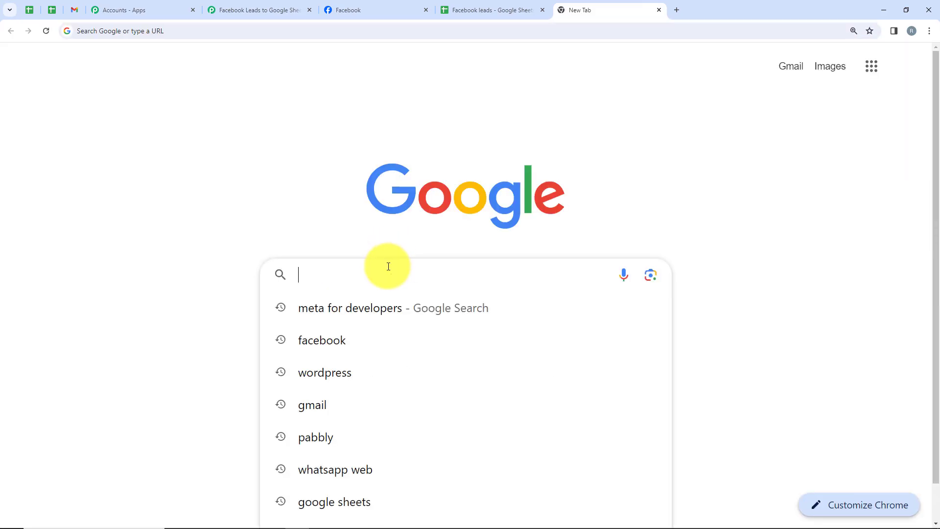
{"action": "type", "text": "Meta"}
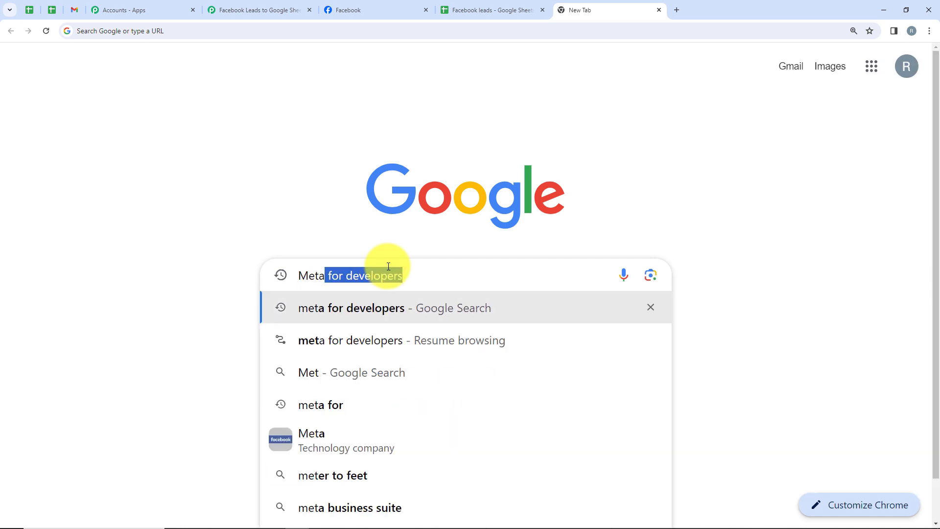
{"action": "key", "text": "Return"}
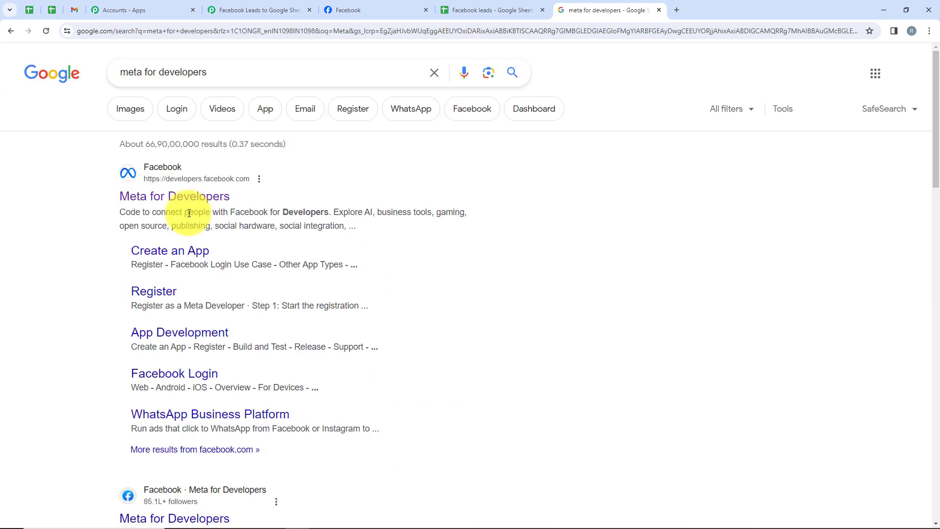
{"action": "left_click", "coordinate": [187, 199]}
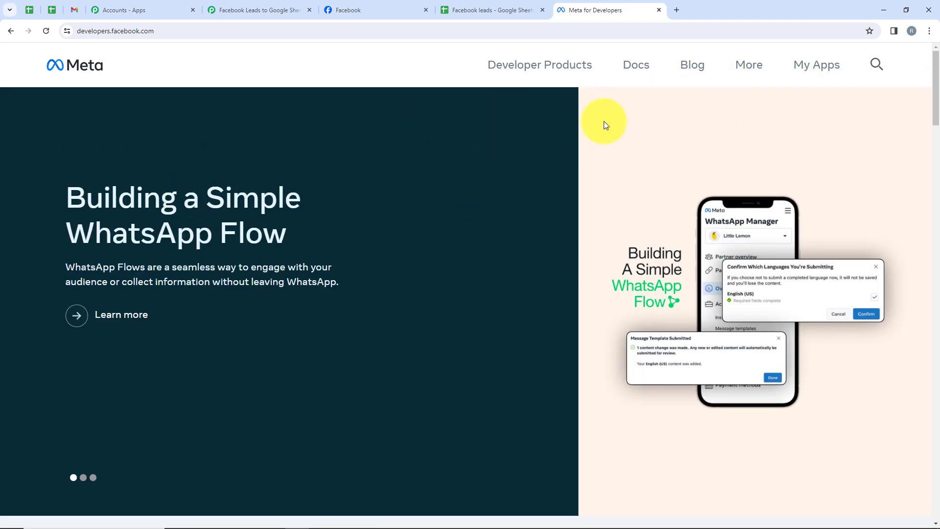
Open the Lead Ads RTU Debug Tool from the Meta developer tools.
{"action": "left_click", "coordinate": [760, 64]}
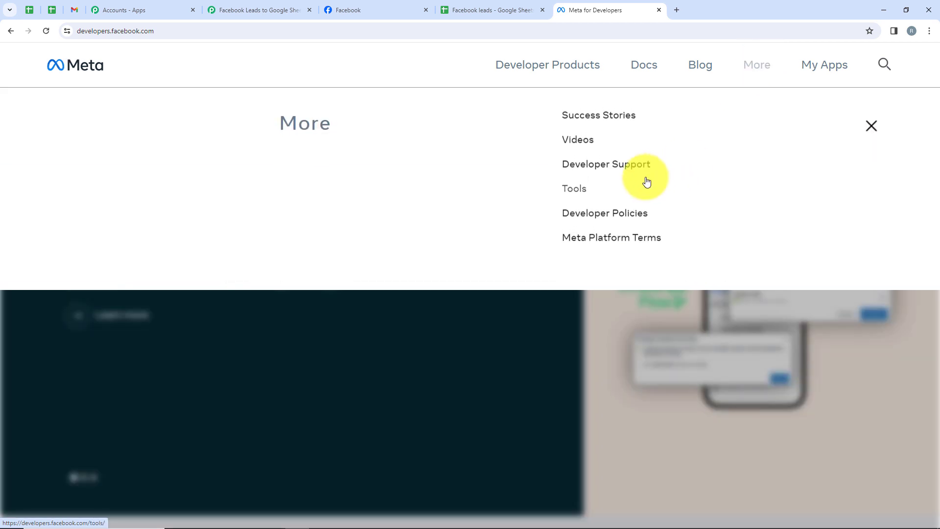
{"action": "left_click", "coordinate": [587, 197]}
{"action": "scroll", "coordinate": [285, 230], "scroll_direction": "down", "scroll_amount": 2}
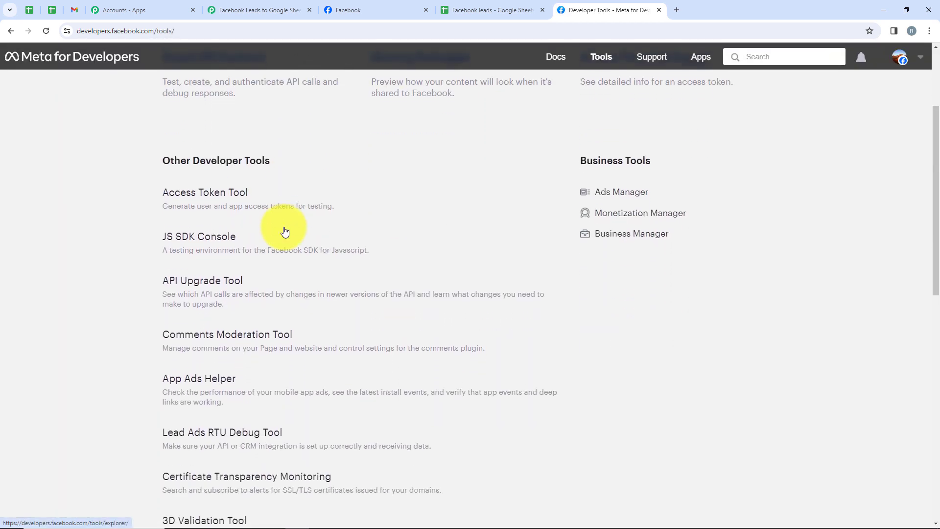
{"action": "scroll", "coordinate": [285, 230], "scroll_direction": "down", "scroll_amount": 3}
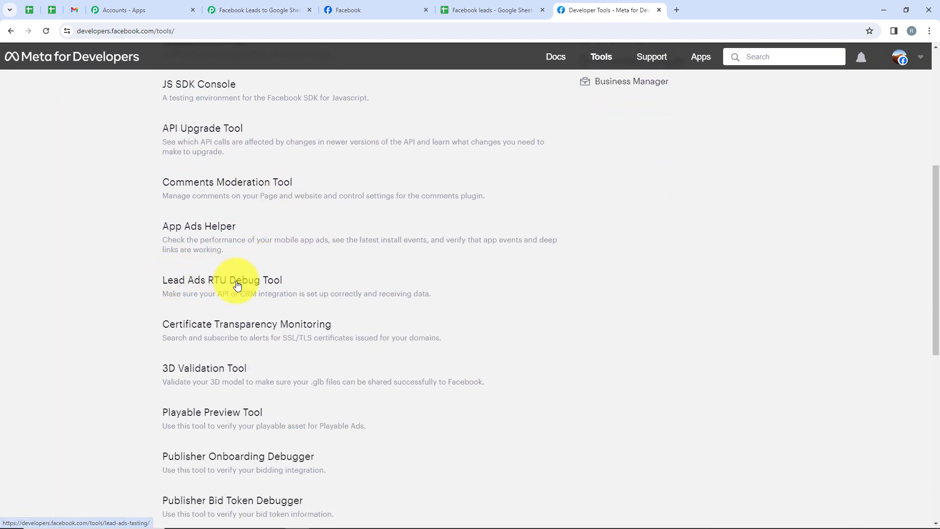
{"action": "left_click", "coordinate": [237, 285]}
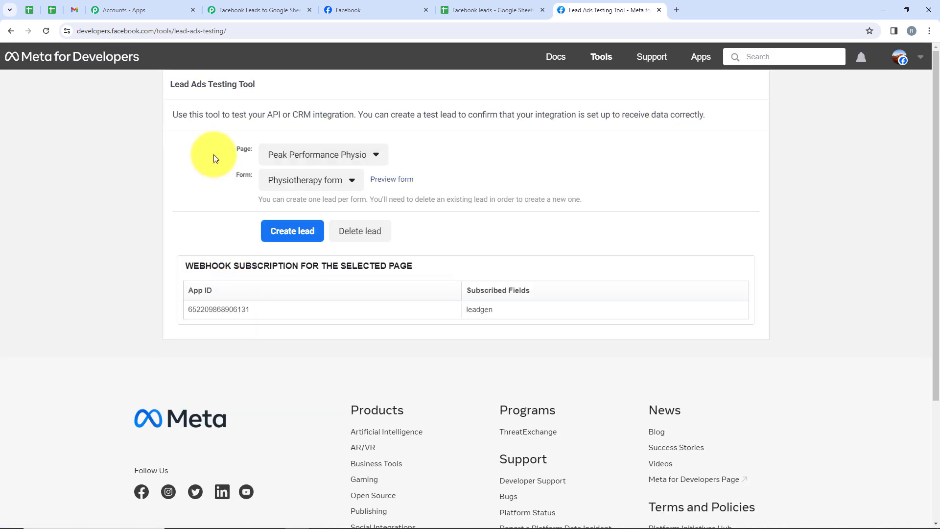
Select the ChipPrime page and Facebook Lead Ads Form in the Lead Ads Testing Tool, checking them against the workflow's trigger.
{"action": "left_click", "coordinate": [283, 159]}
{"action": "scroll", "coordinate": [284, 159], "scroll_direction": "down", "scroll_amount": 20}
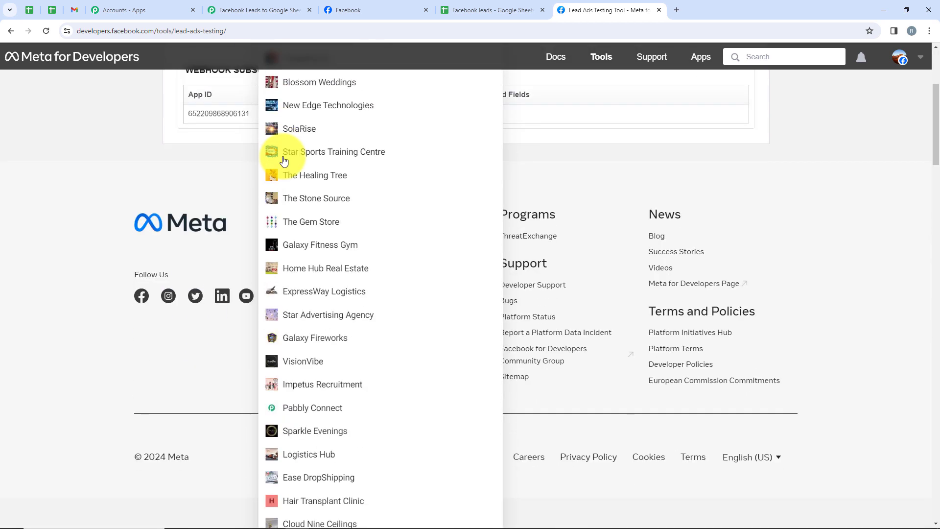
{"action": "scroll", "coordinate": [283, 160], "scroll_direction": "down", "scroll_amount": 20}
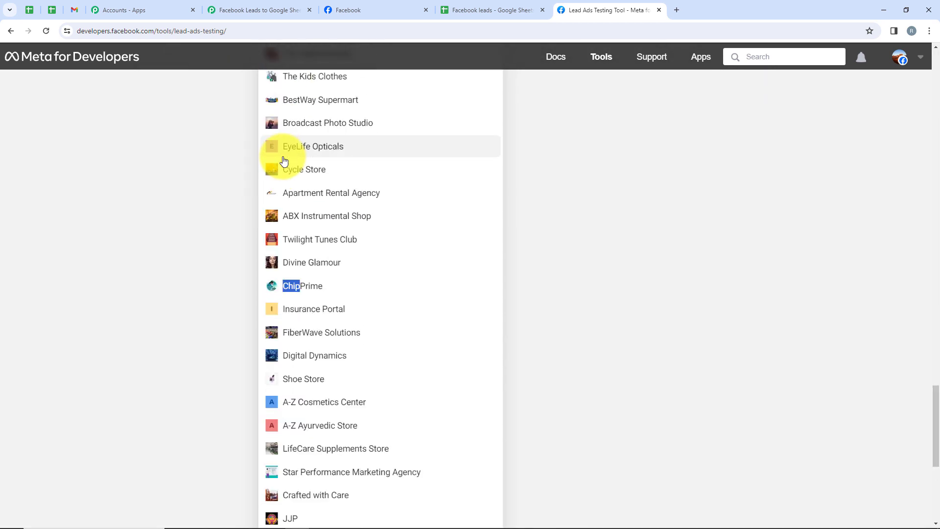
{"action": "left_click", "coordinate": [325, 288]}
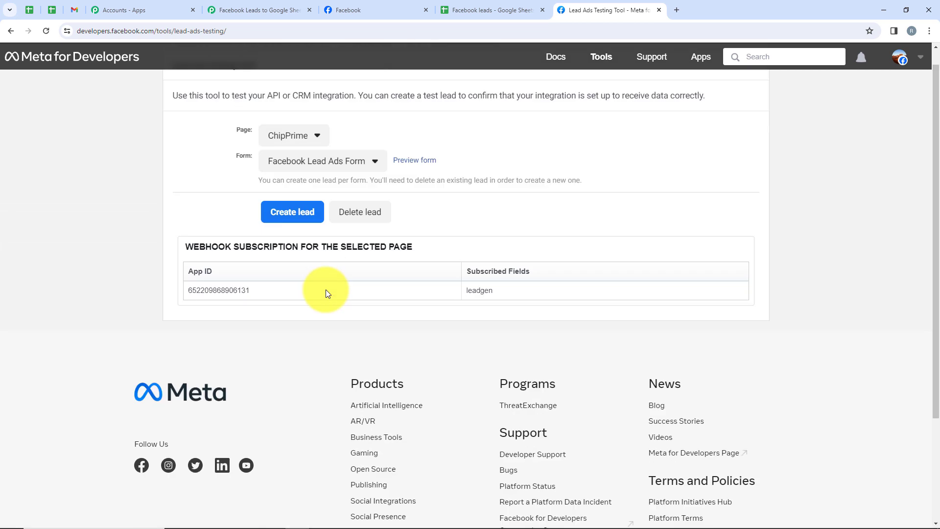
{"action": "left_click", "coordinate": [301, 181]}
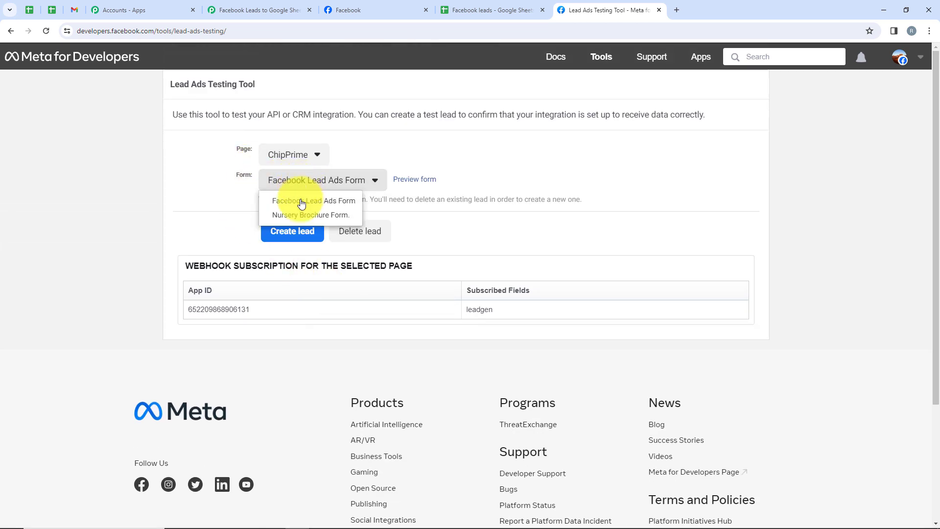
{"action": "left_click", "coordinate": [302, 203]}
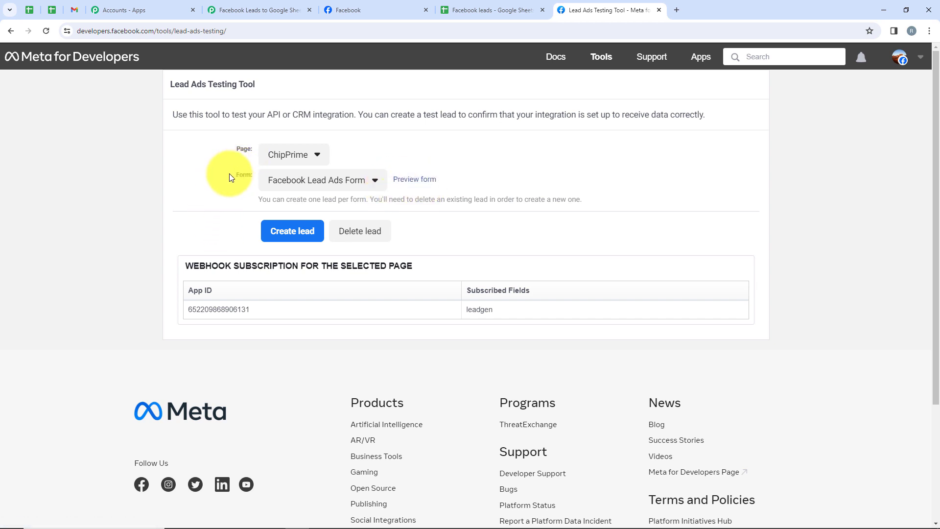
{"action": "left_click", "coordinate": [257, 9]}
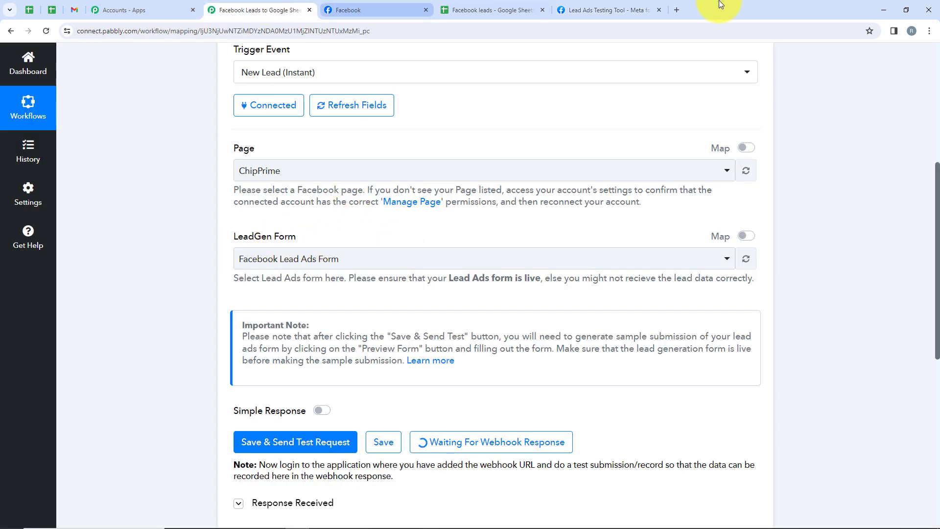
{"action": "left_click", "coordinate": [607, 9]}
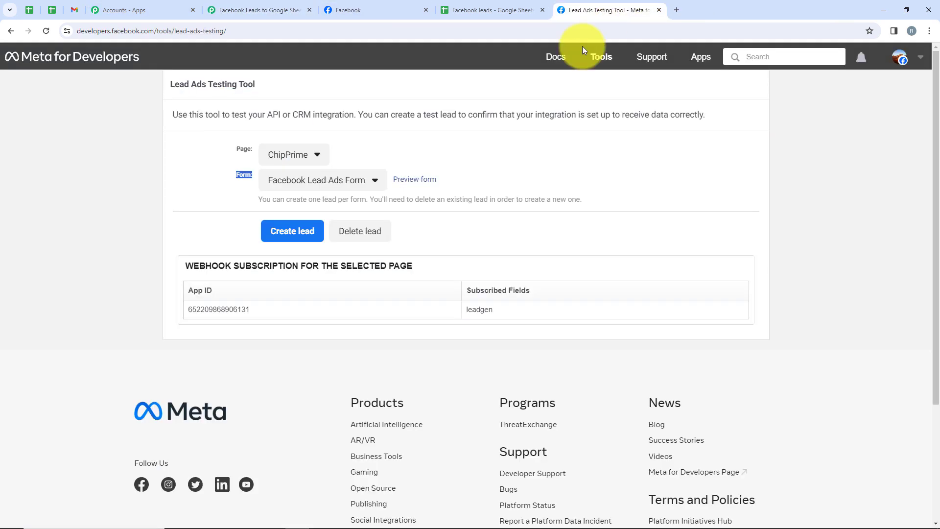
Open the form preview and fill in the test lead's full name, e-mail and phone number.
{"action": "left_click", "coordinate": [402, 181]}
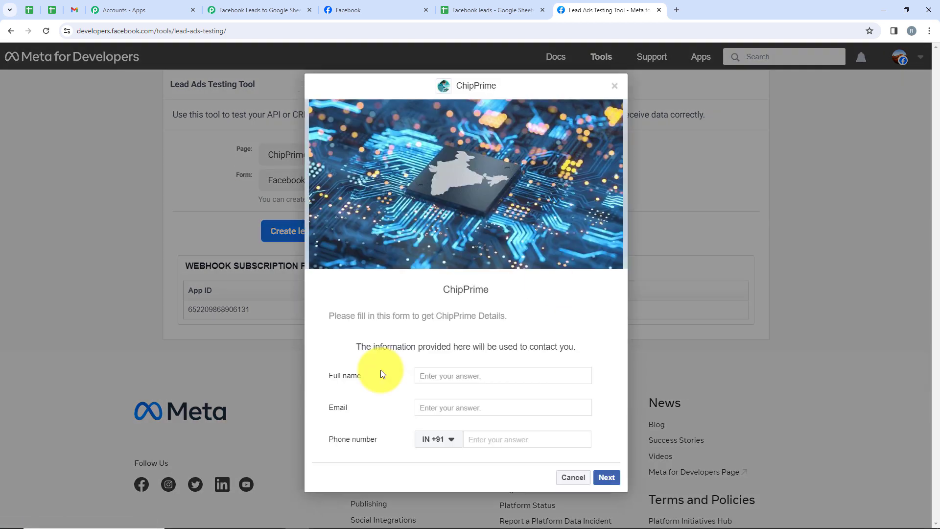
{"action": "left_click", "coordinate": [426, 378]}
{"action": "left_click", "coordinate": [426, 378]}
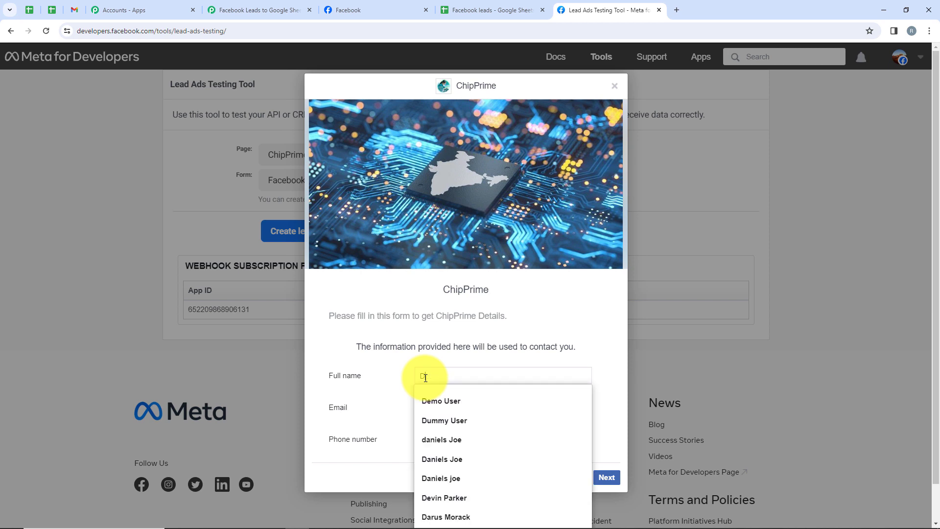
{"action": "type", "text": "De"}
{"action": "left_click", "coordinate": [456, 404]}
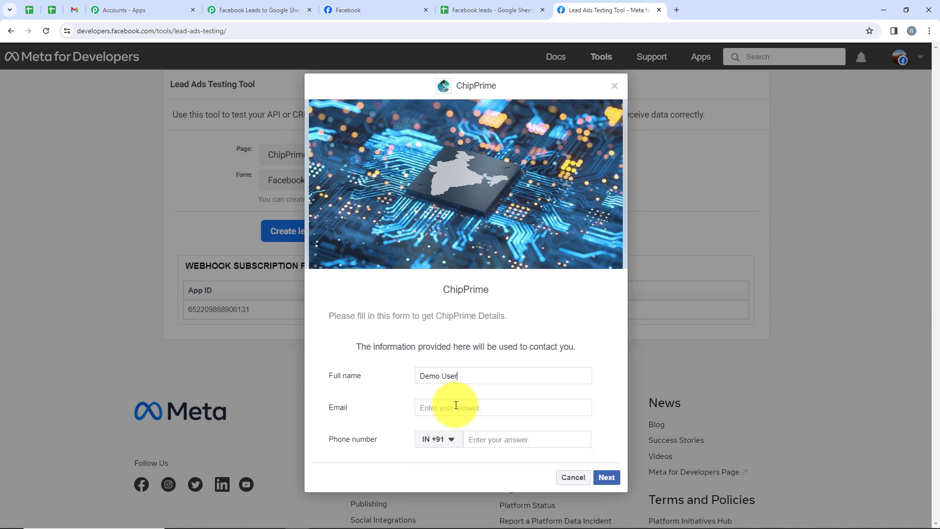
{"action": "type", "text": "de"}
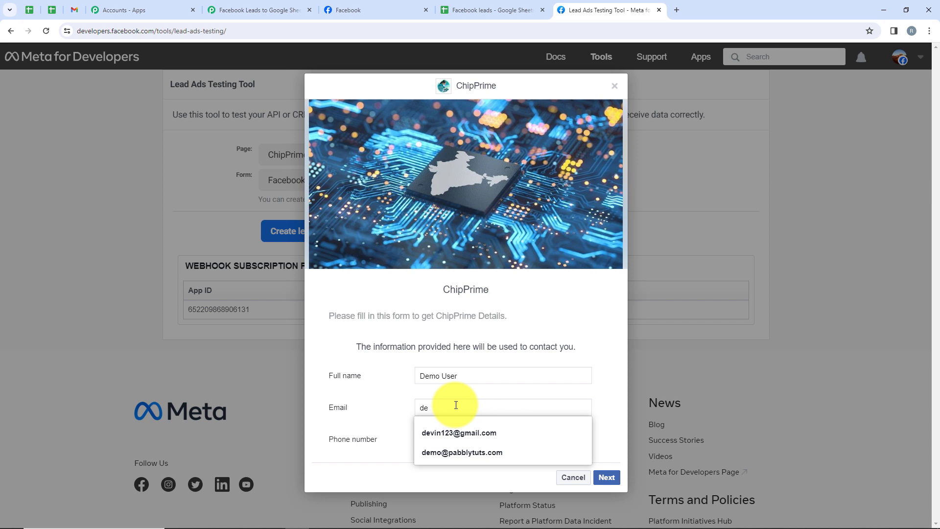
{"action": "left_click", "coordinate": [461, 452]}
{"action": "left_click", "coordinate": [533, 440]}
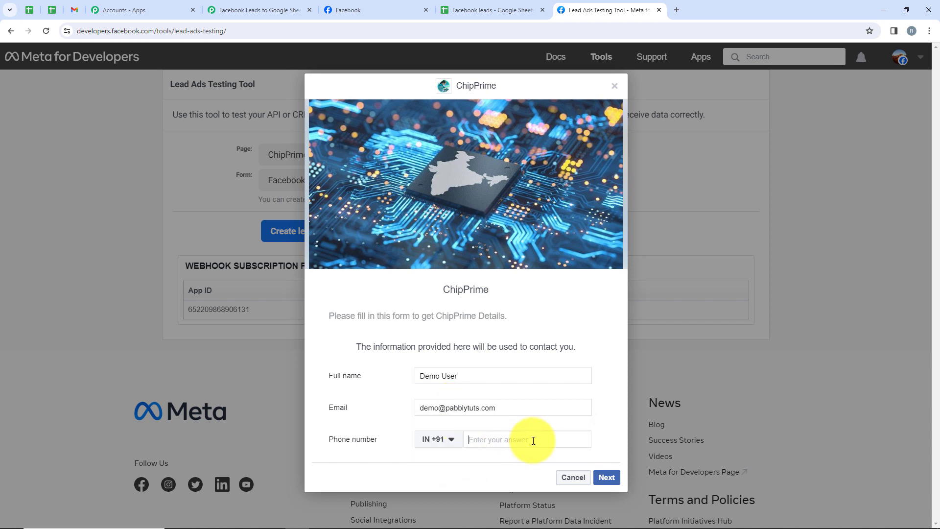
{"action": "type", "text": "87777 77777"}
Submit the test lead form, close the preview and check the submission status.
{"action": "left_click", "coordinate": [607, 477]}
{"action": "left_click", "coordinate": [618, 368]}
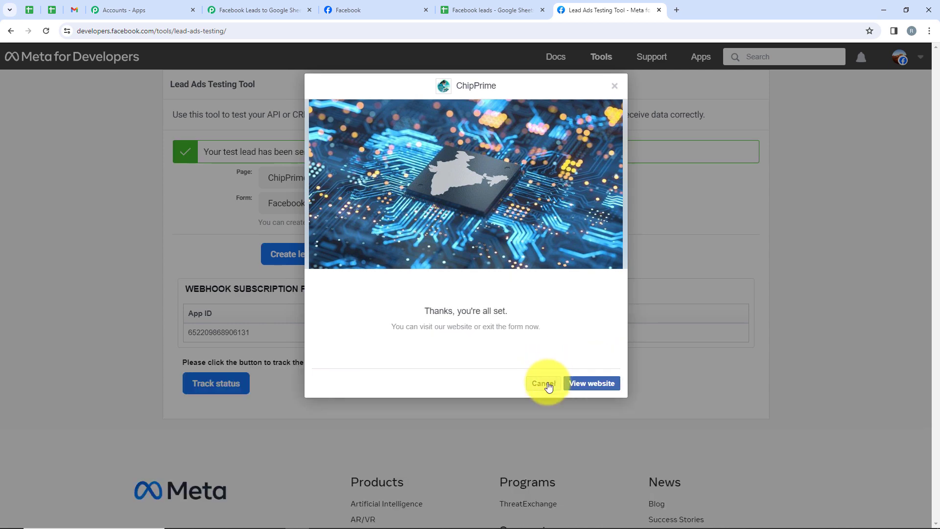
{"action": "left_click", "coordinate": [547, 385]}
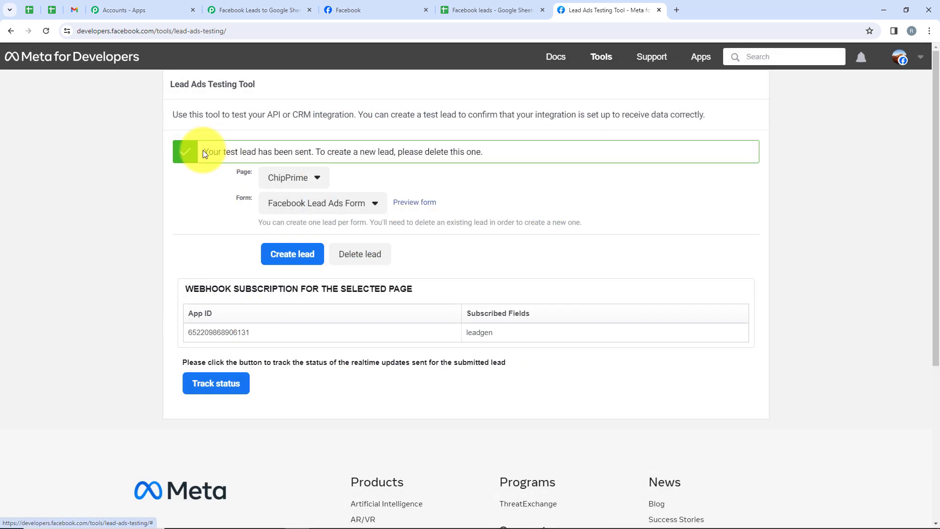
{"action": "left_click_drag", "start_coordinate": [203, 151], "coordinate": [315, 157]}
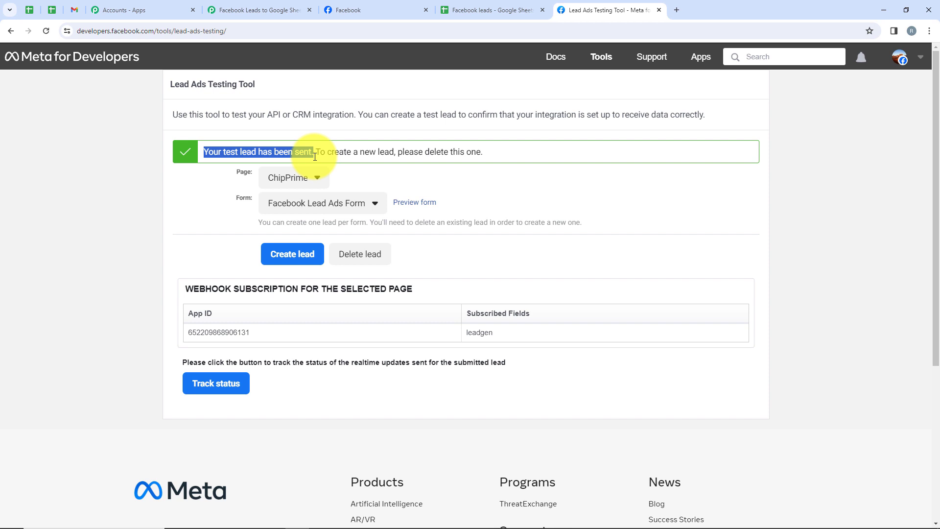
Switch to the Pabbly Connect workflow and review the test lead data captured by the Facebook Lead Ads trigger.
{"action": "left_click", "coordinate": [268, 4]}
{"action": "scroll", "coordinate": [416, 266], "scroll_direction": "down", "scroll_amount": 10}
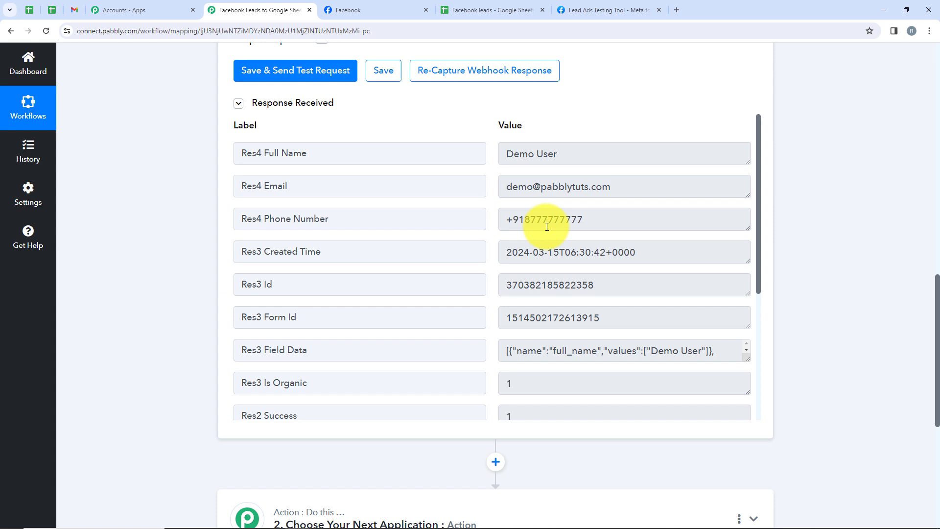
{"action": "scroll", "coordinate": [547, 227], "scroll_direction": "down", "scroll_amount": 5}
{"action": "scroll", "coordinate": [547, 227], "scroll_direction": "up", "scroll_amount": 4}
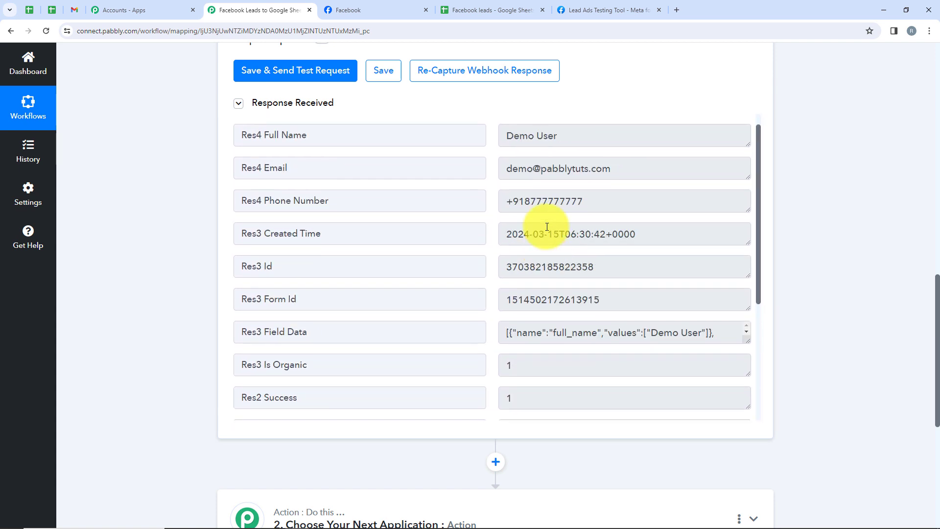
{"action": "scroll", "coordinate": [862, 250], "scroll_direction": "down", "scroll_amount": 6}
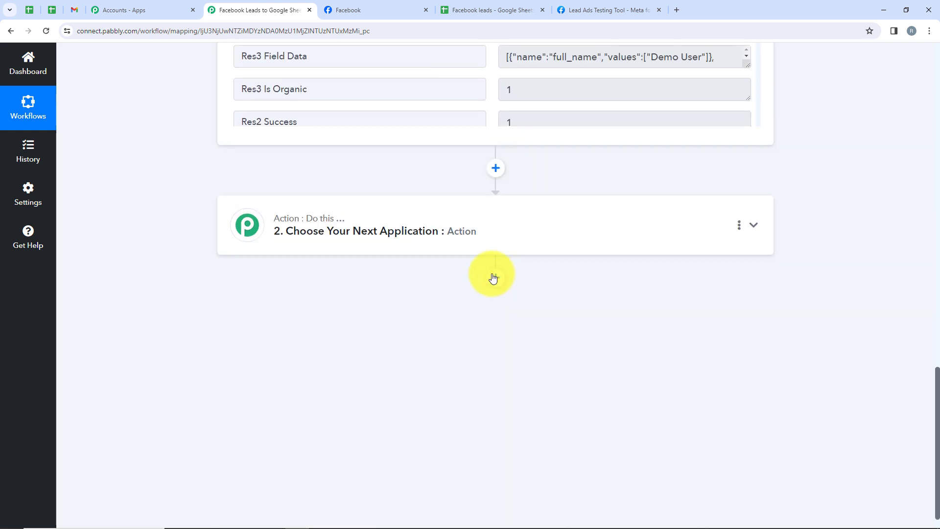
Choose Google Sheets as the app for the workflow's action step.
{"action": "left_click", "coordinate": [445, 251]}
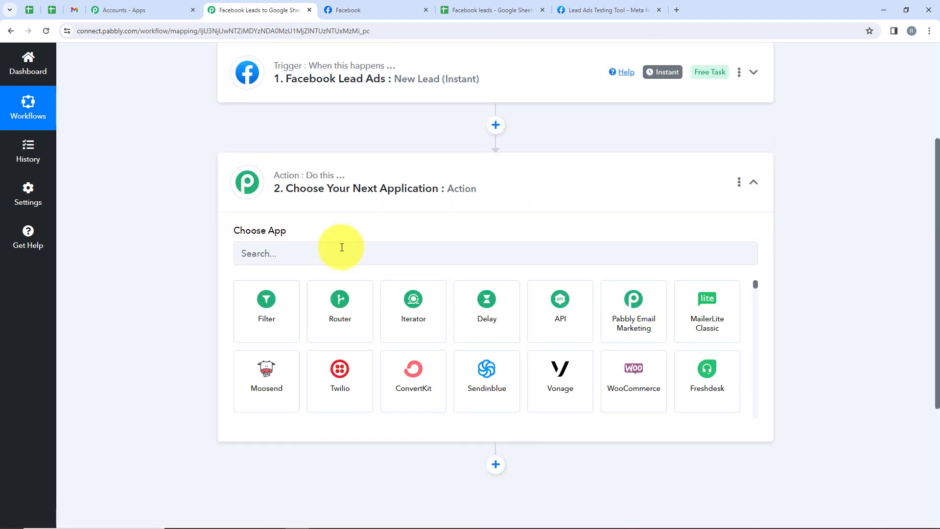
{"action": "left_click_drag", "start_coordinate": [224, 242], "coordinate": [339, 227]}
{"action": "left_click", "coordinate": [306, 250]}
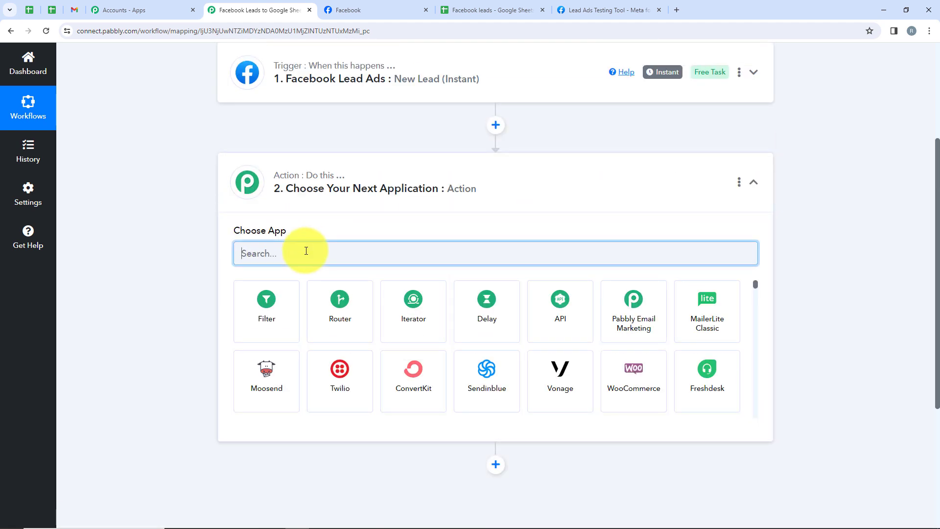
{"action": "type", "text": "Goo"}
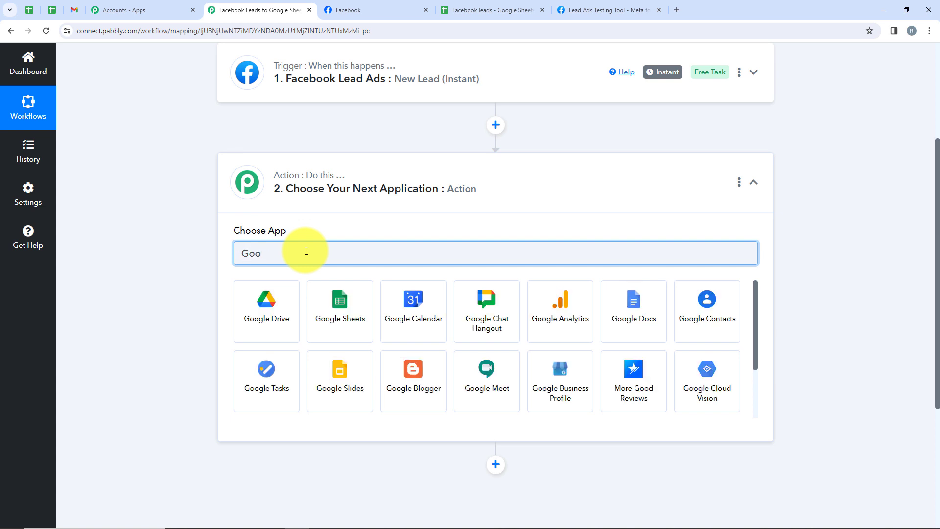
{"action": "type", "text": "gle"}
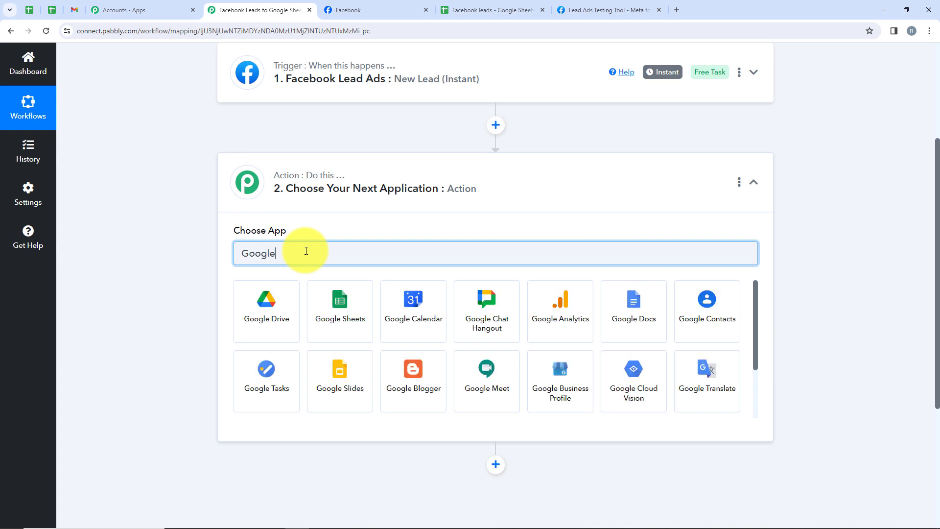
{"action": "type", "text": " Sheets"}
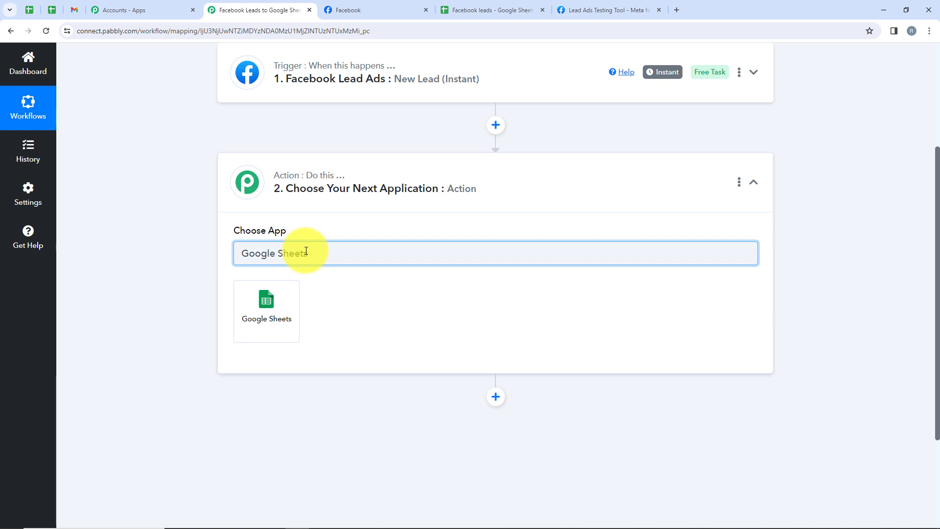
{"action": "left_click", "coordinate": [266, 310]}
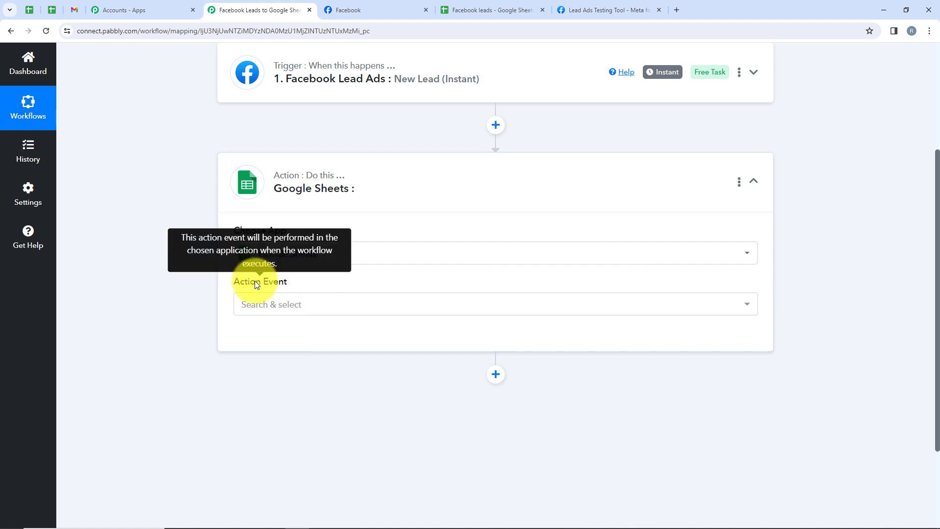
Set the Google Sheets action event to Add New Row.
{"action": "left_click_drag", "start_coordinate": [236, 280], "coordinate": [294, 283]}
{"action": "left_click", "coordinate": [326, 307]}
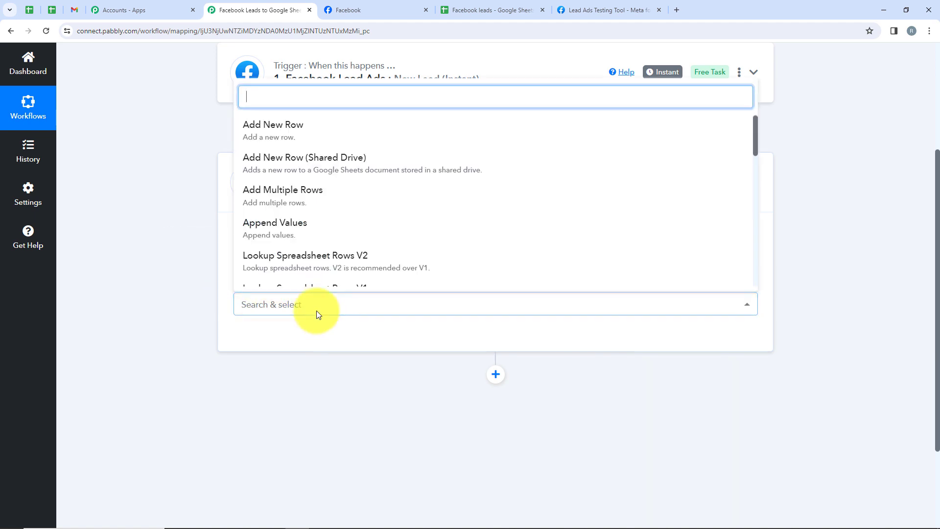
{"action": "left_click", "coordinate": [287, 138]}
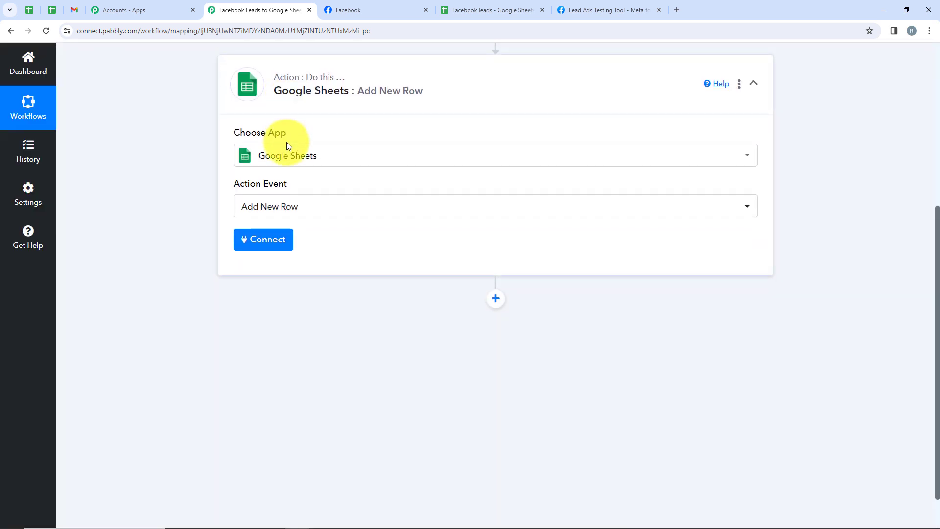
Add a new Google Sheets connection by signing in with Google and allowing Pabbly Connect access.
{"action": "left_click", "coordinate": [266, 240]}
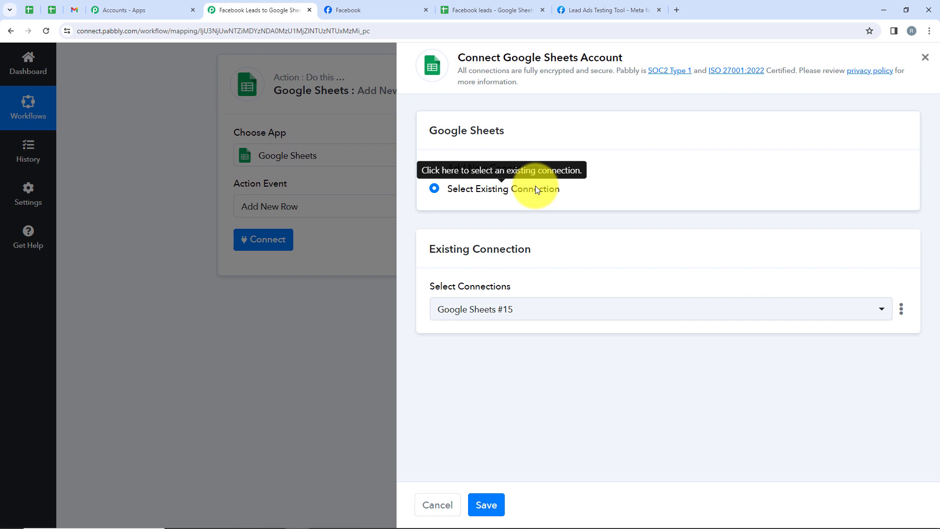
{"action": "left_click", "coordinate": [514, 171]}
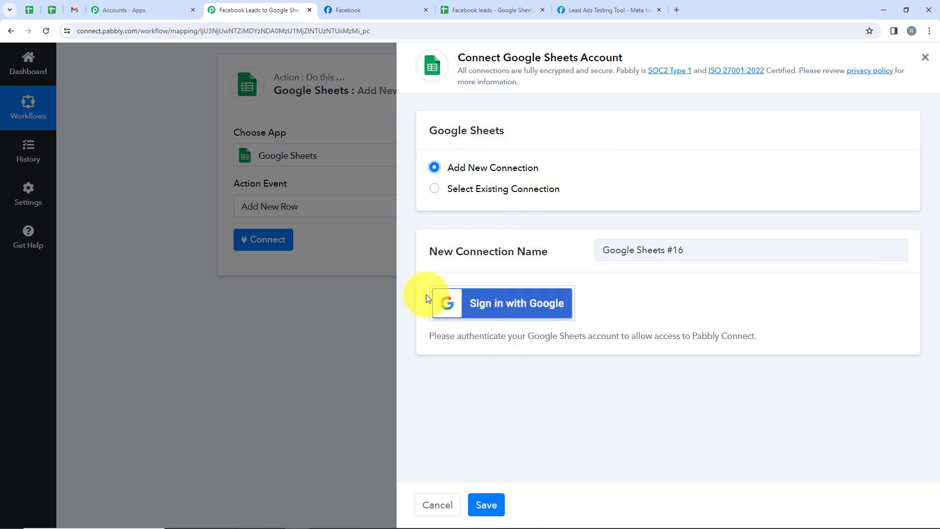
{"action": "left_click", "coordinate": [485, 303]}
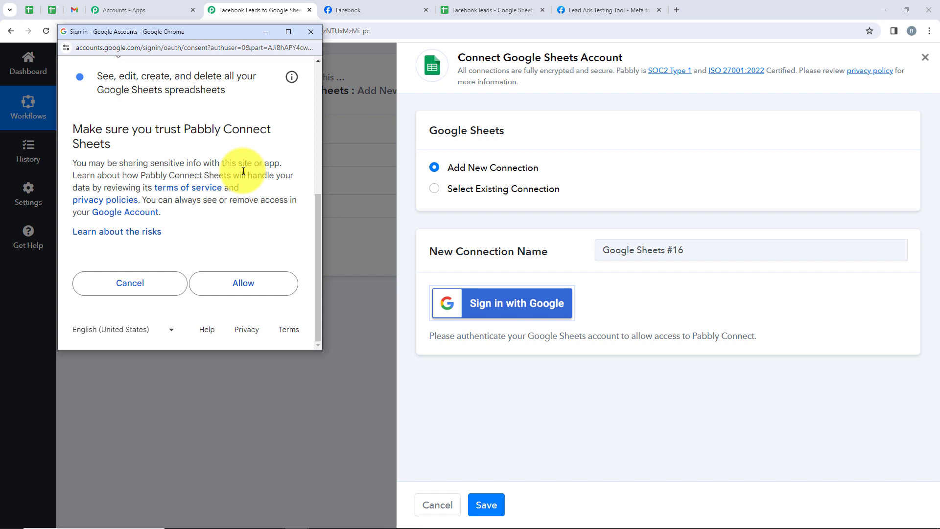
{"action": "left_click", "coordinate": [224, 297]}
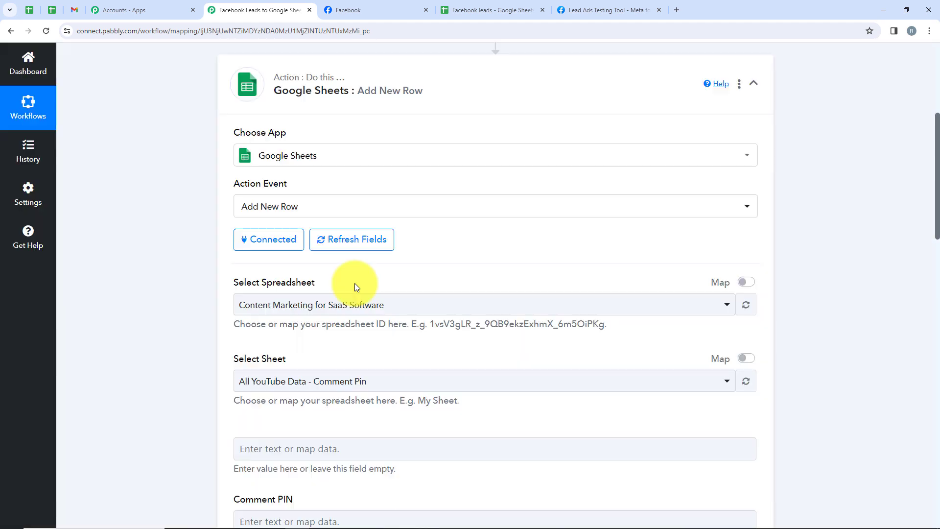
Check the target file's name in Google Sheets and select the Facebook leads spreadsheet for the action.
{"action": "scroll", "coordinate": [220, 243], "scroll_direction": "down", "scroll_amount": 1}
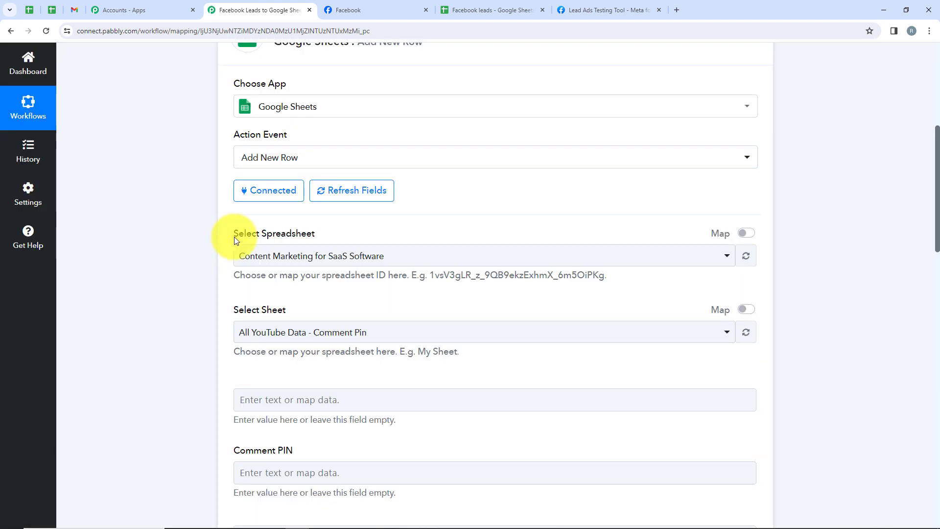
{"action": "left_click_drag", "start_coordinate": [233, 304], "coordinate": [292, 311]}
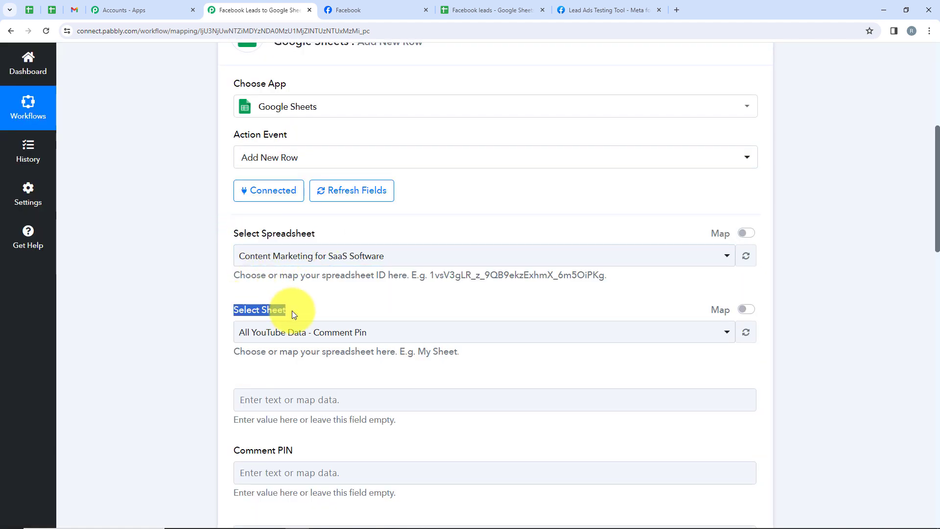
{"action": "left_click", "coordinate": [292, 311]}
{"action": "left_click", "coordinate": [452, 10]}
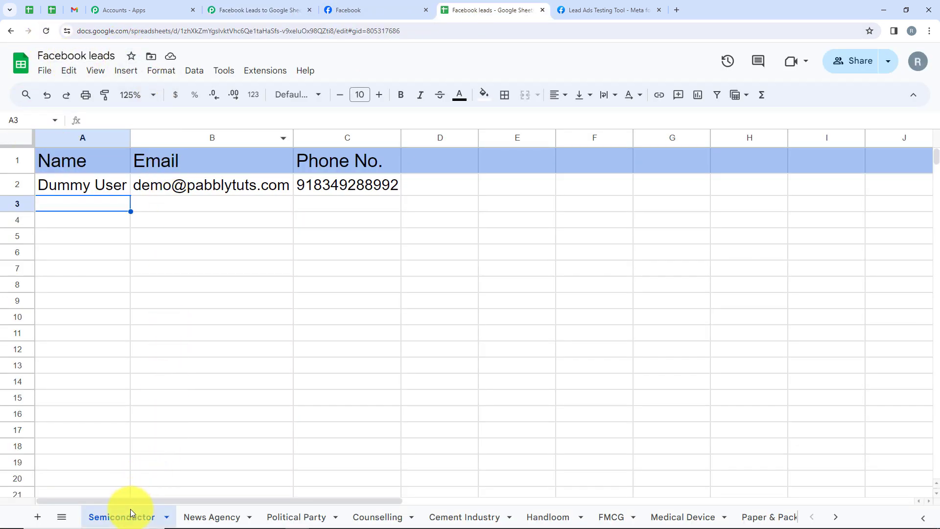
{"action": "left_click", "coordinate": [223, 10]}
{"action": "left_click", "coordinate": [285, 263]}
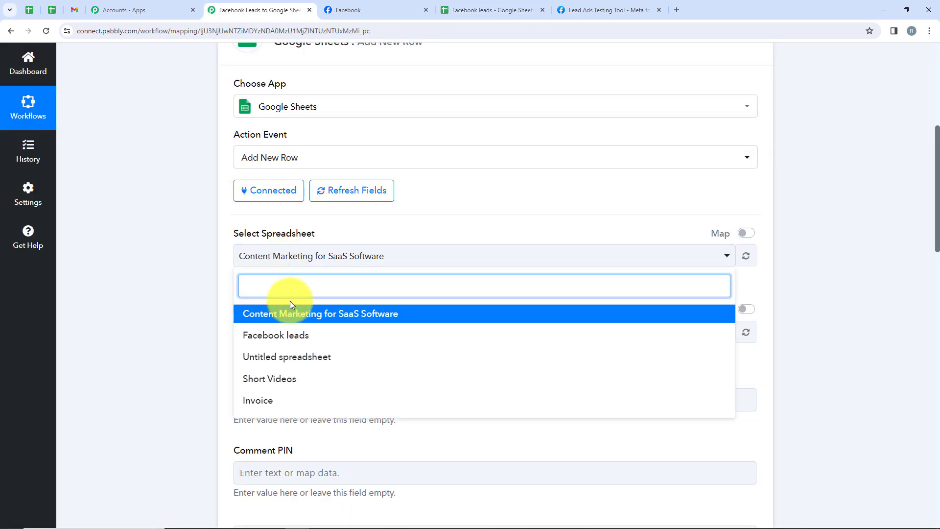
{"action": "type", "text": "Fac"}
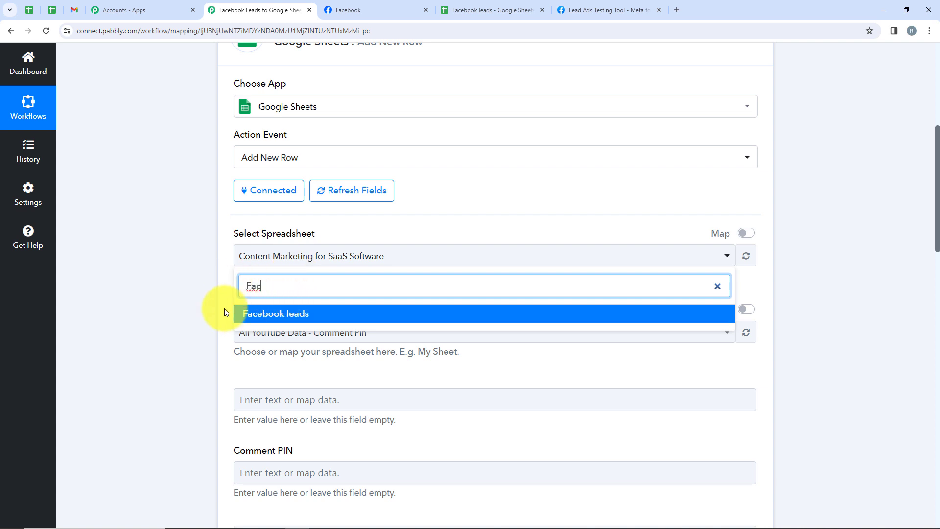
{"action": "left_click", "coordinate": [257, 315]}
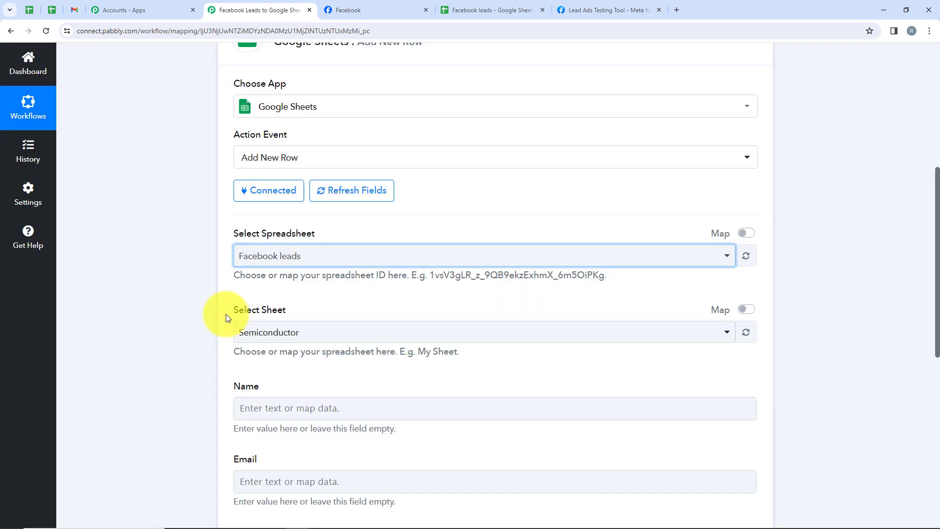
Select Semiconductor as the sheet within the chosen spreadsheet.
{"action": "left_click_drag", "start_coordinate": [226, 318], "coordinate": [289, 315]}
{"action": "left_click", "coordinate": [305, 338]}
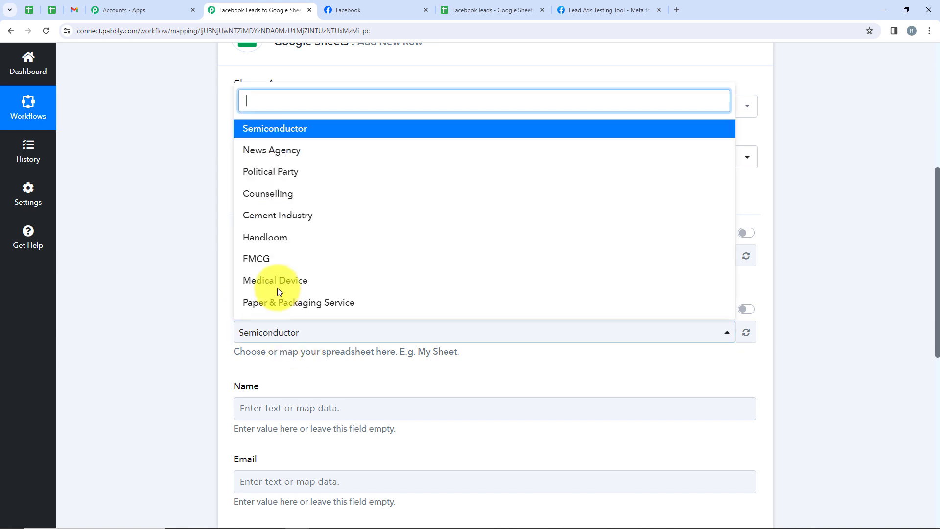
{"action": "left_click", "coordinate": [278, 137]}
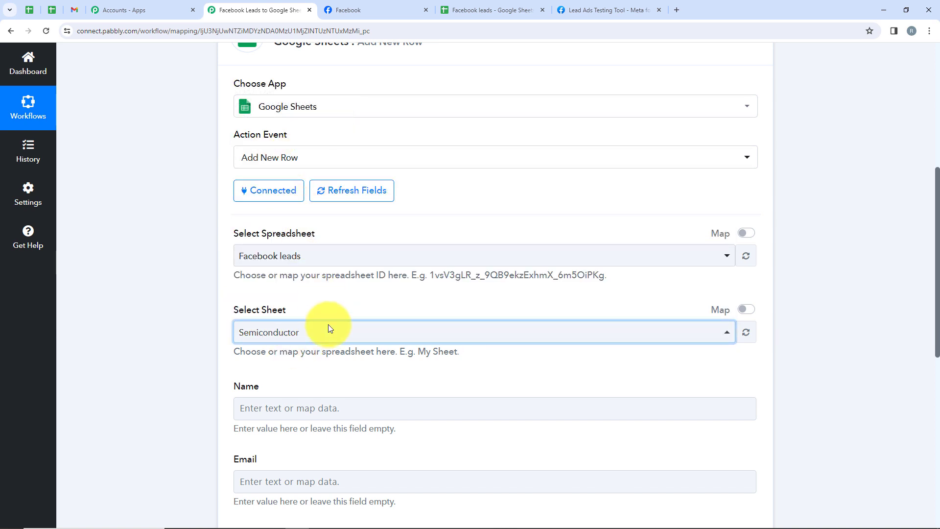
Map the Name field to Res4 Full Name from the Facebook Lead Ads trigger.
{"action": "scroll", "coordinate": [184, 218], "scroll_direction": "down", "scroll_amount": 2}
{"action": "scroll", "coordinate": [245, 222], "scroll_direction": "down", "scroll_amount": 2}
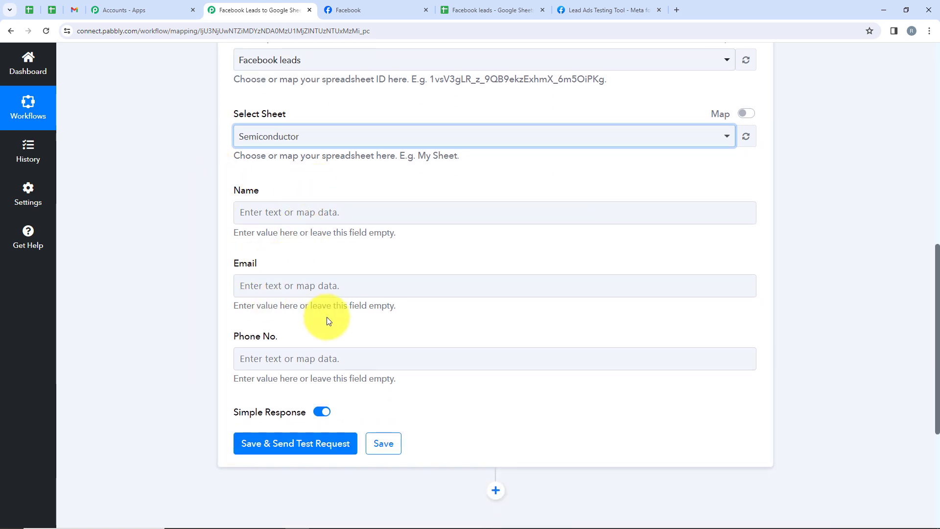
{"action": "left_click", "coordinate": [271, 211]}
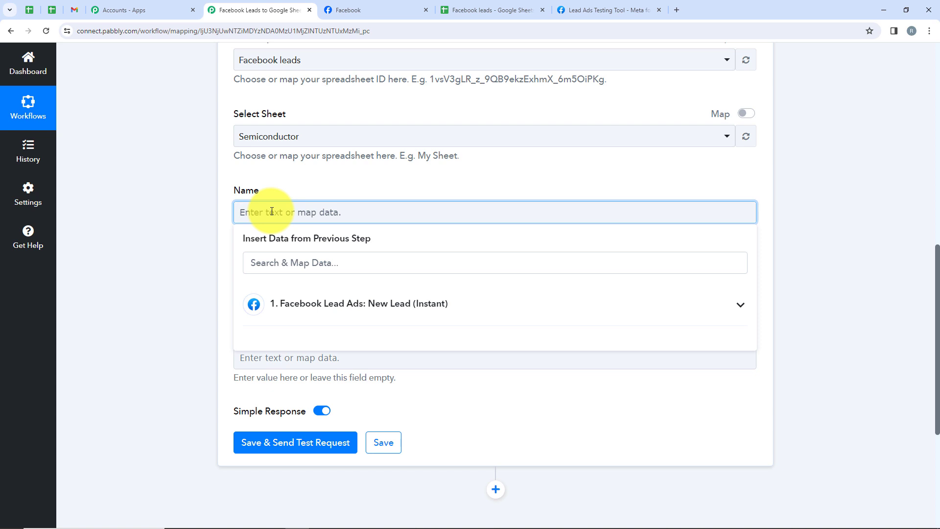
{"action": "left_click", "coordinate": [303, 304]}
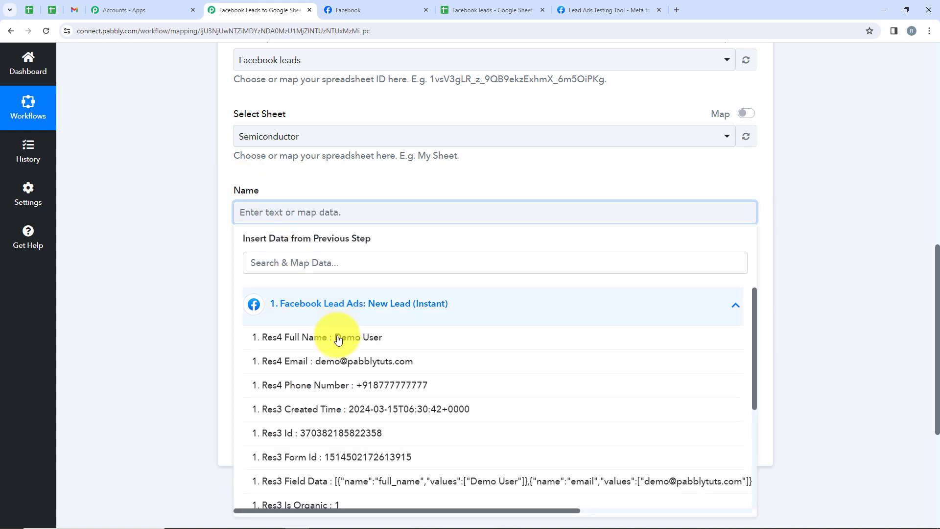
{"action": "left_click", "coordinate": [355, 342]}
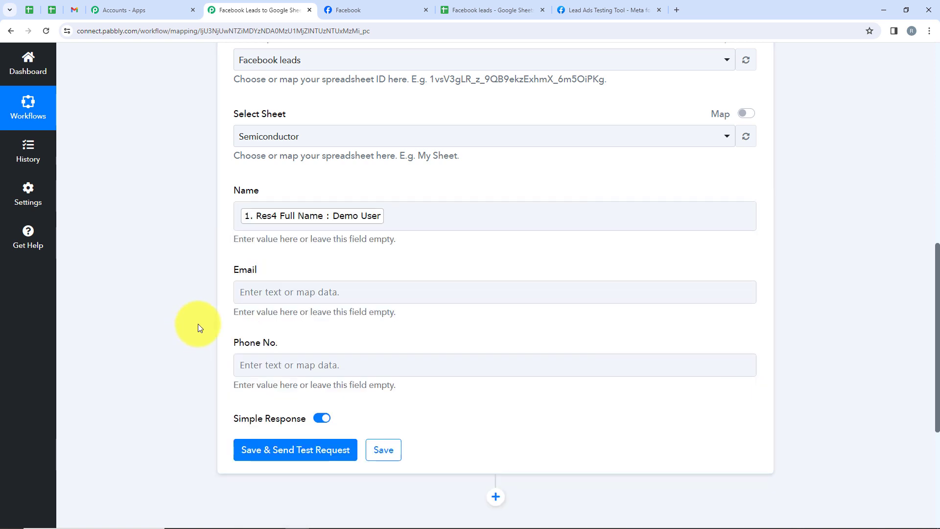
Map the Email field to Res4 Email from the Facebook Lead Ads trigger.
{"action": "left_click", "coordinate": [242, 290]}
{"action": "left_click", "coordinate": [333, 383]}
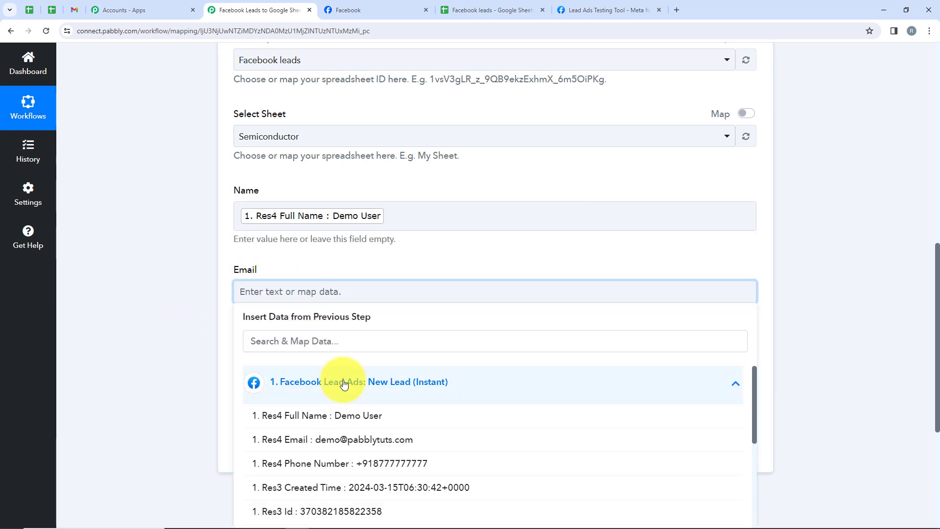
{"action": "scroll", "coordinate": [377, 331], "scroll_direction": "down", "scroll_amount": 1}
{"action": "scroll", "coordinate": [376, 332], "scroll_direction": "down", "scroll_amount": 1}
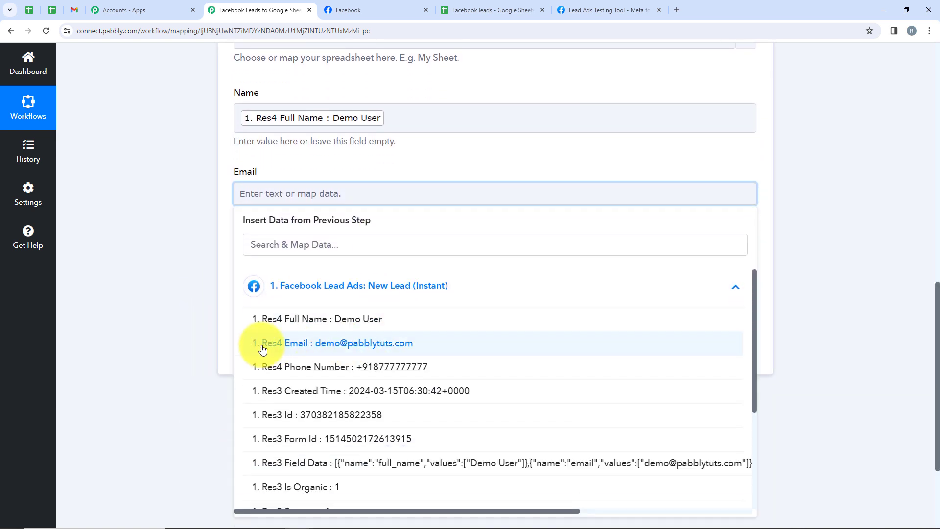
{"action": "left_click", "coordinate": [329, 355]}
{"action": "left_click", "coordinate": [193, 289]}
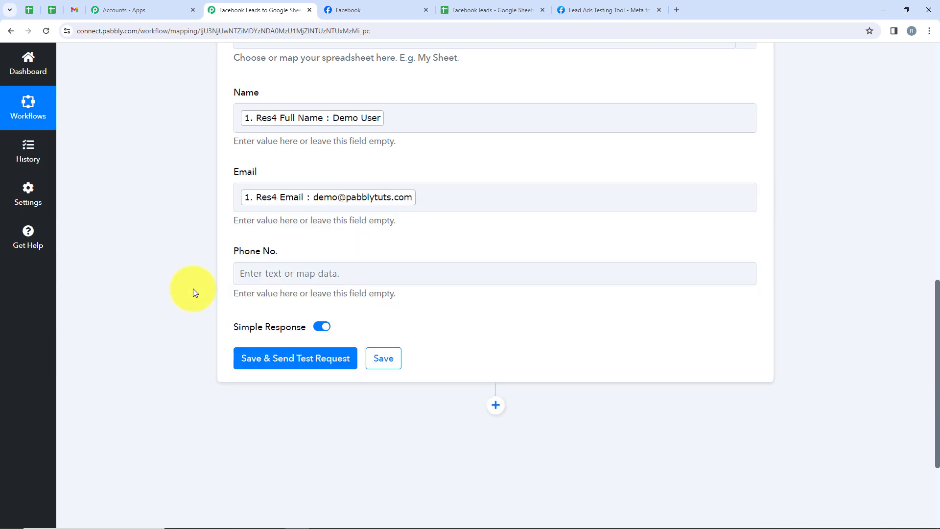
Map the Phone No. field to Res4 Phone Number from the Facebook Lead Ads trigger.
{"action": "left_click", "coordinate": [313, 273]}
{"action": "left_click", "coordinate": [404, 362]}
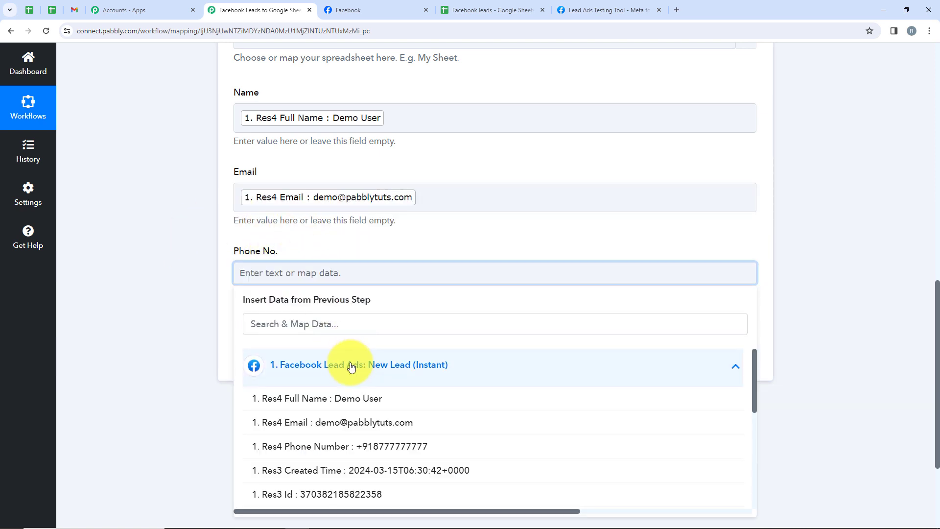
{"action": "scroll", "coordinate": [352, 366], "scroll_direction": "down", "scroll_amount": 2}
{"action": "scroll", "coordinate": [352, 369], "scroll_direction": "up", "scroll_amount": 1}
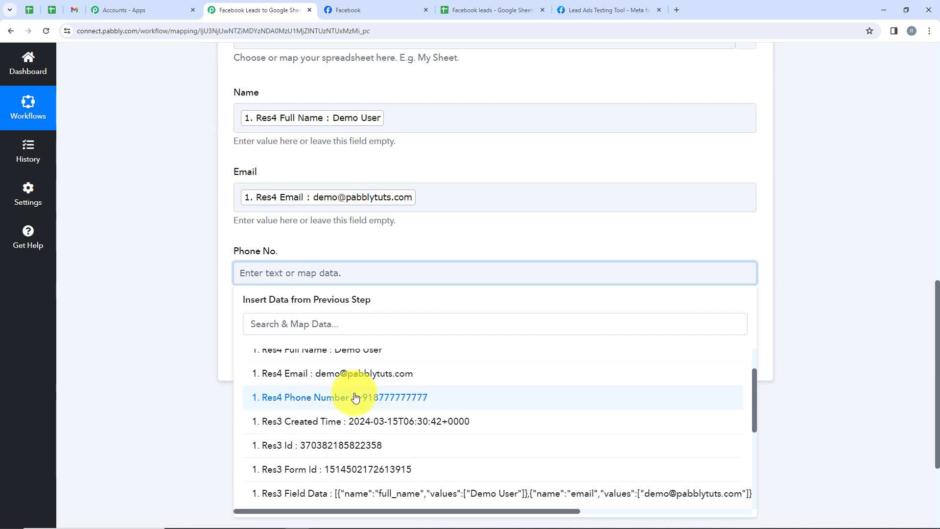
{"action": "left_click", "coordinate": [352, 394]}
{"action": "left_click", "coordinate": [154, 363]}
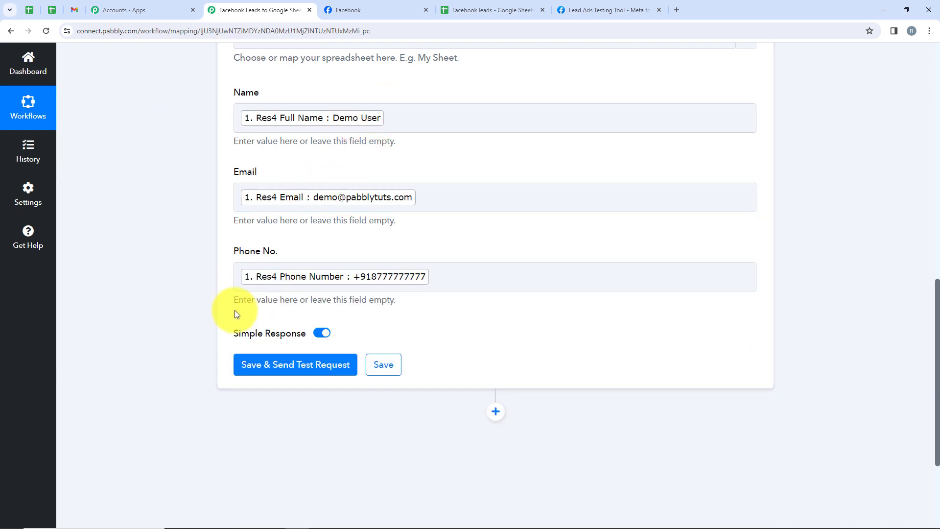
Save the Google Sheets action, send a test request and review the response received.
{"action": "left_click", "coordinate": [308, 368]}
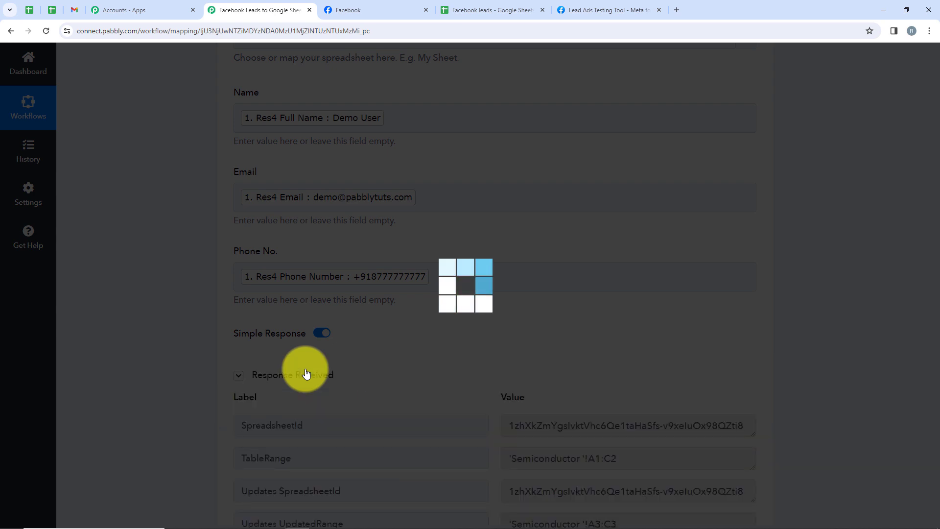
{"action": "scroll", "coordinate": [866, 243], "scroll_direction": "down", "scroll_amount": 3}
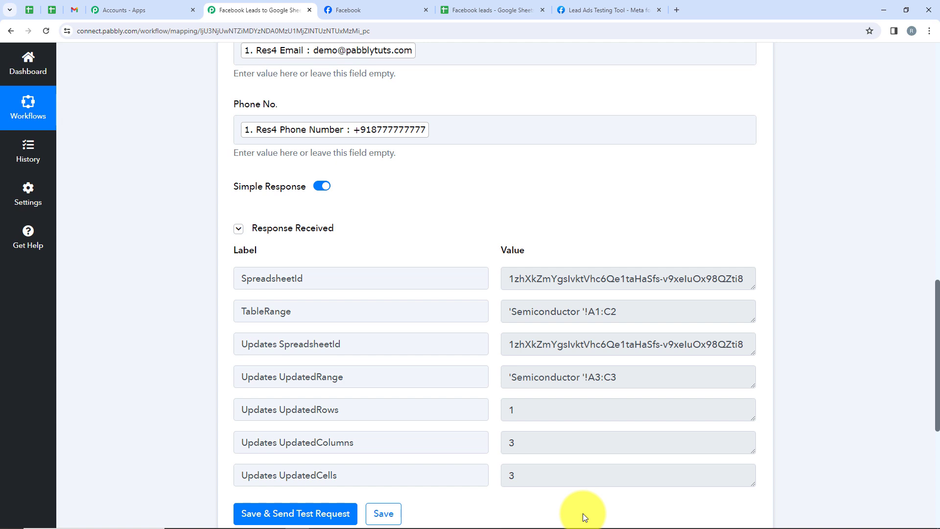
Check row 3 of the Semiconductor sheet in the Facebook leads spreadsheet for the test lead's details.
{"action": "left_click", "coordinate": [490, 10]}
{"action": "left_click", "coordinate": [19, 205]}
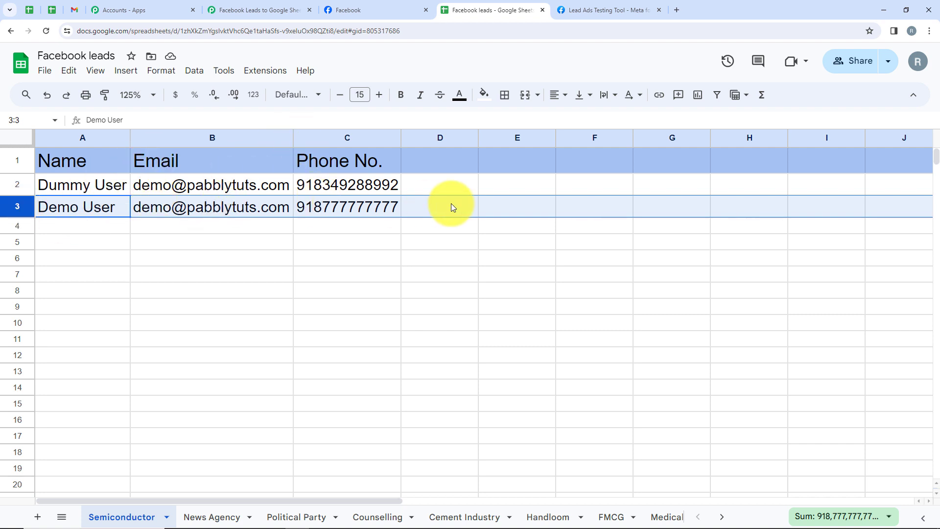
{"action": "left_click", "coordinate": [54, 224]}
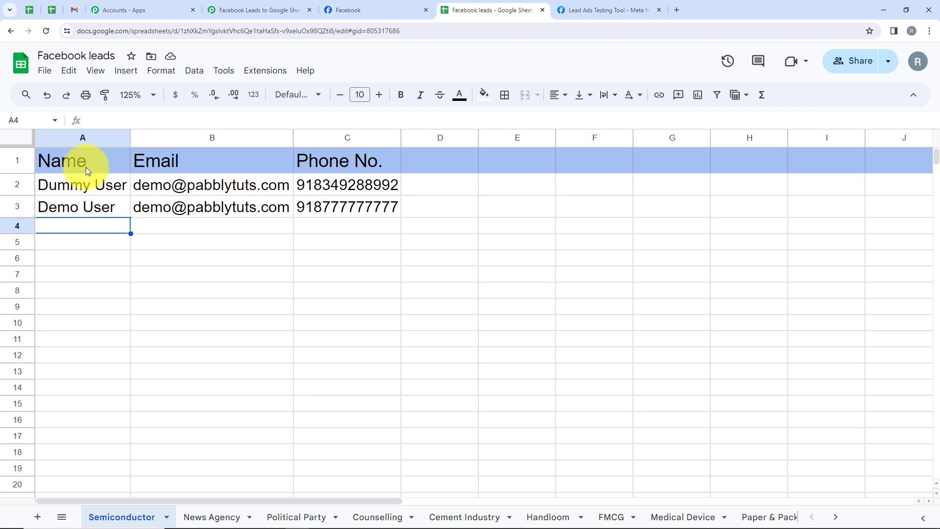
Delete the existing test lead in Meta's Lead Ads Testing Tool and reload the page.
{"action": "left_click", "coordinate": [605, 10]}
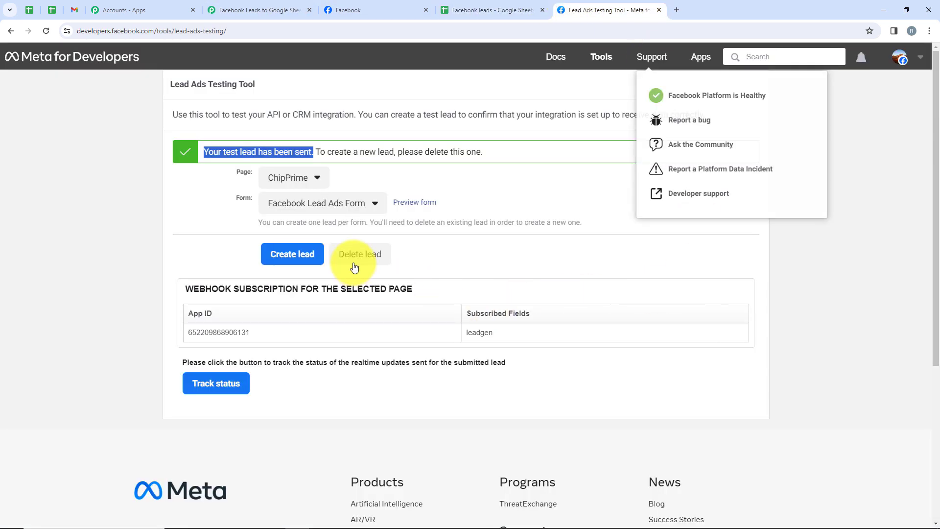
{"action": "left_click", "coordinate": [354, 267]}
{"action": "left_click", "coordinate": [47, 32]}
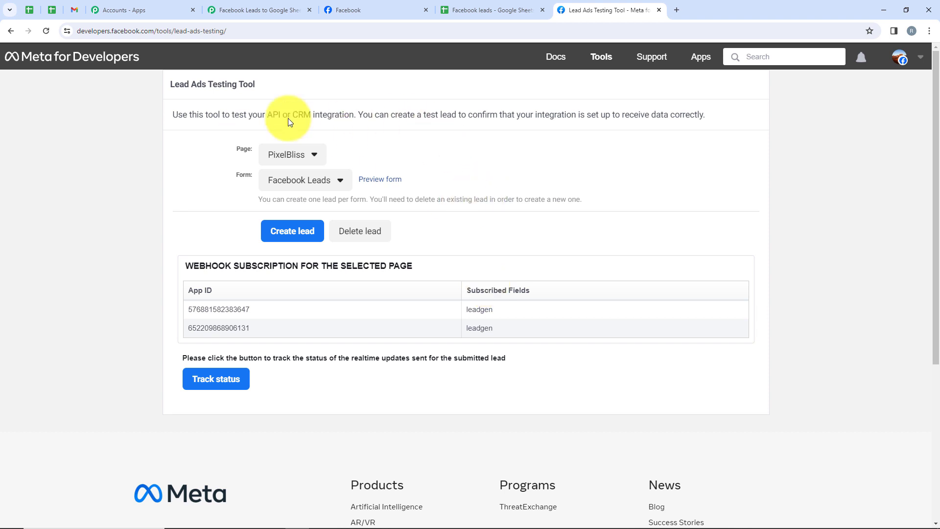
Choose the ChipPrime page and its Facebook Lead Ads Form for the new test lead.
{"action": "left_click", "coordinate": [292, 155]}
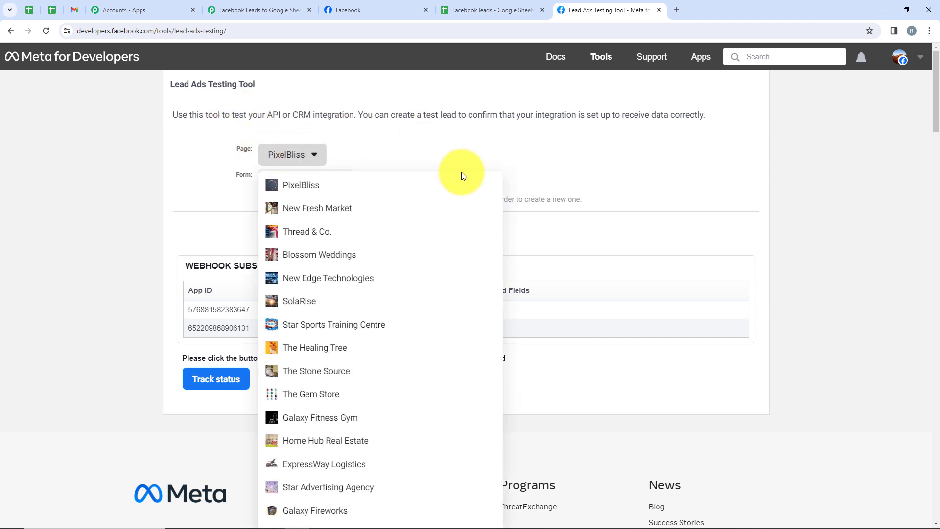
{"action": "scroll", "coordinate": [461, 172], "scroll_direction": "down", "scroll_amount": 1}
{"action": "scroll", "coordinate": [461, 172], "scroll_direction": "down", "scroll_amount": 18}
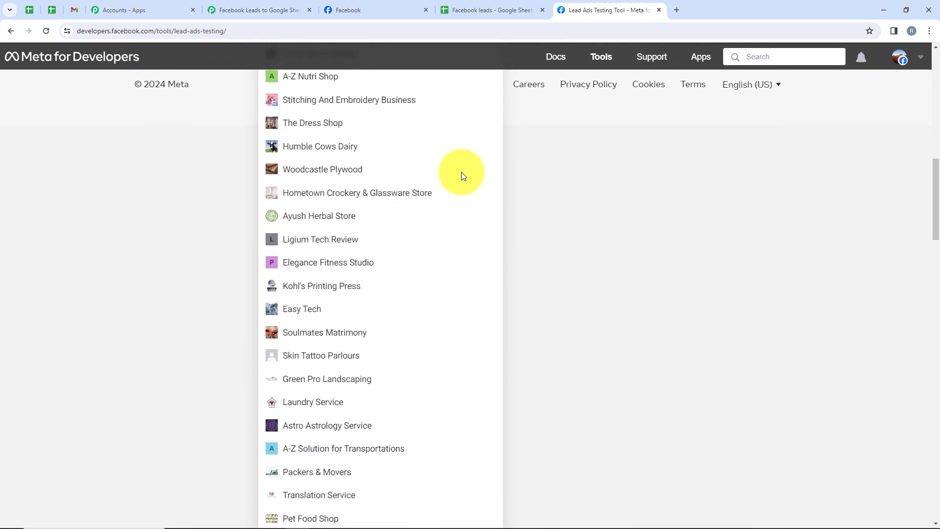
{"action": "left_click", "coordinate": [421, 282]}
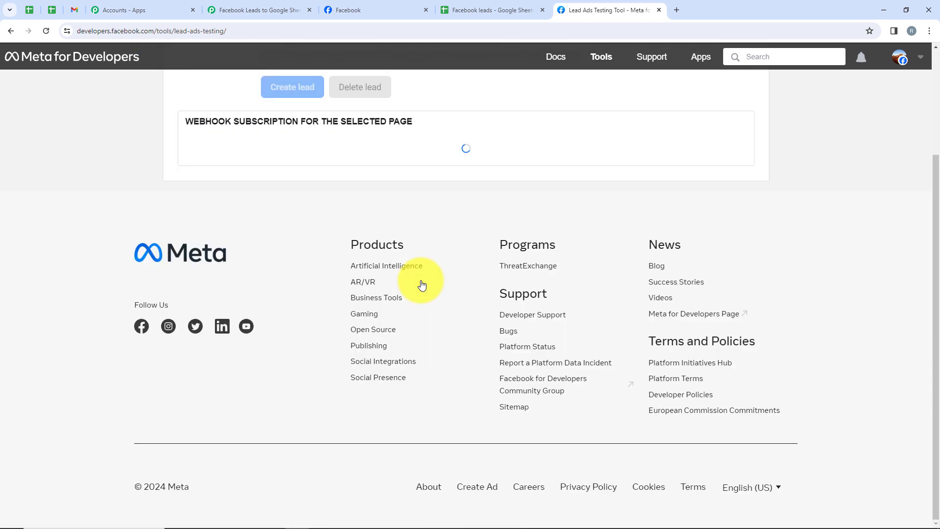
{"action": "scroll", "coordinate": [421, 281], "scroll_direction": "up", "scroll_amount": 3}
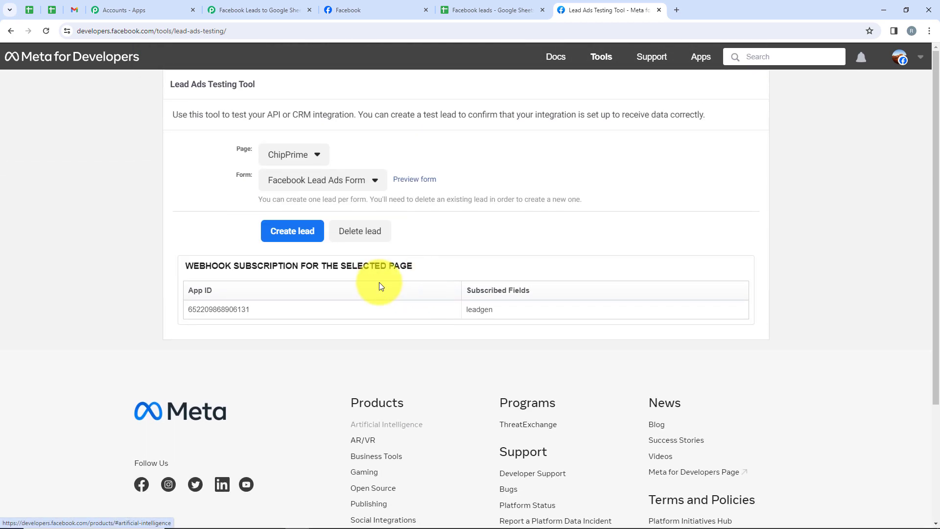
{"action": "left_click", "coordinate": [269, 182]}
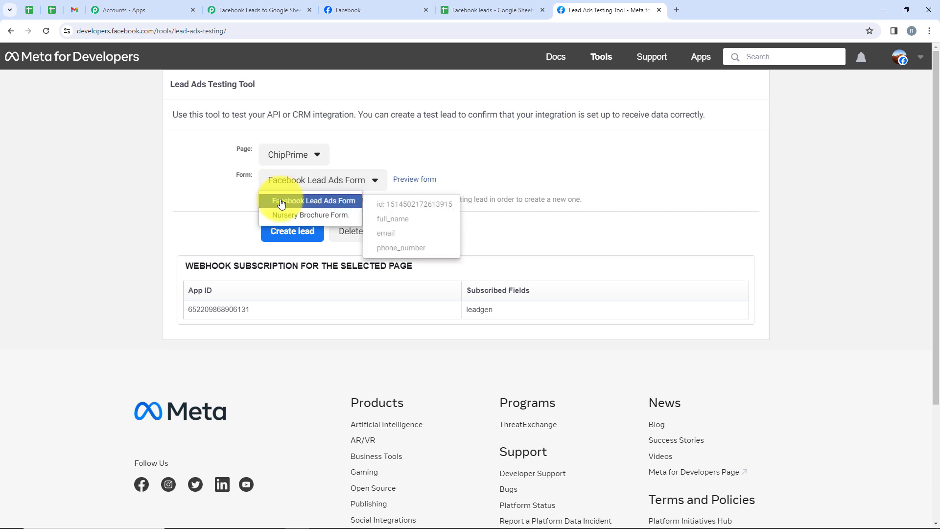
{"action": "left_click", "coordinate": [282, 201]}
Open the form preview and fill in the test lead's full name, email and phone number.
{"action": "left_click", "coordinate": [425, 181]}
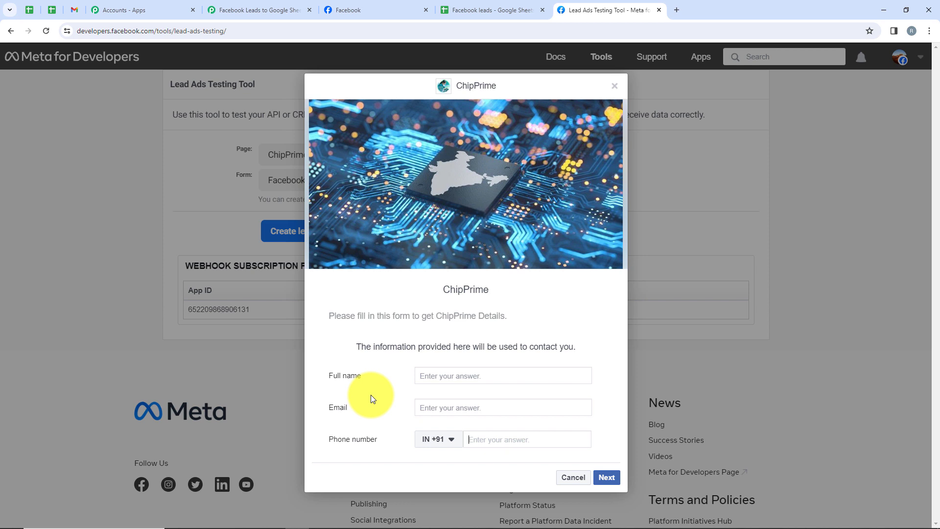
{"action": "left_click", "coordinate": [470, 374]}
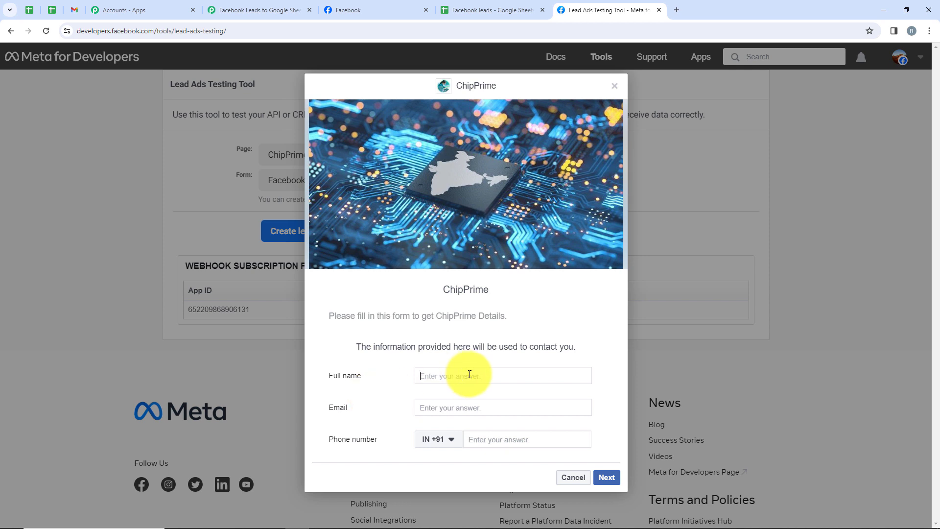
{"action": "type", "text": "Test User"}
{"action": "left_click", "coordinate": [446, 404]}
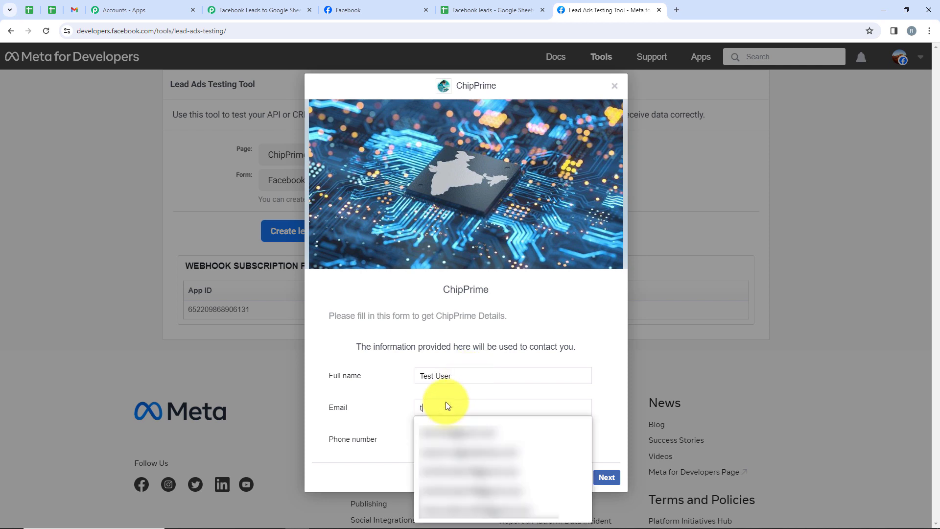
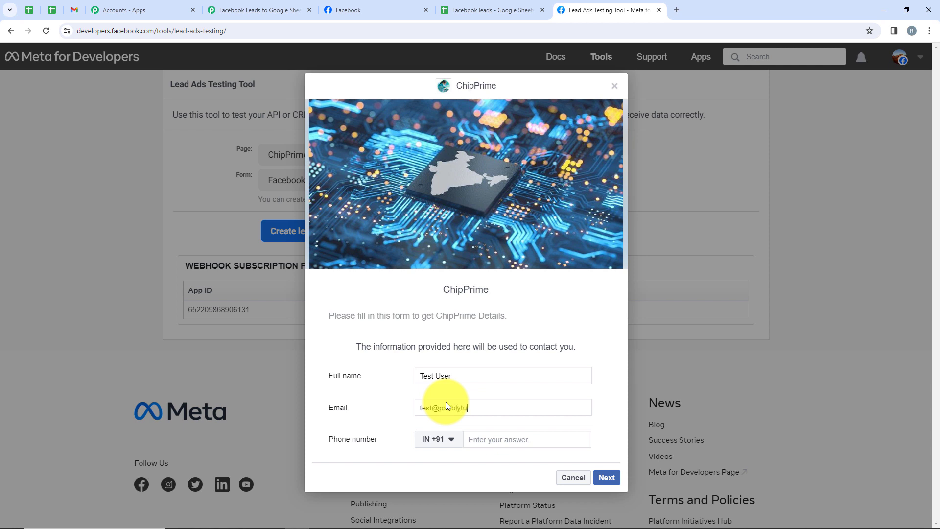
{"action": "left_click", "coordinate": [521, 439]}
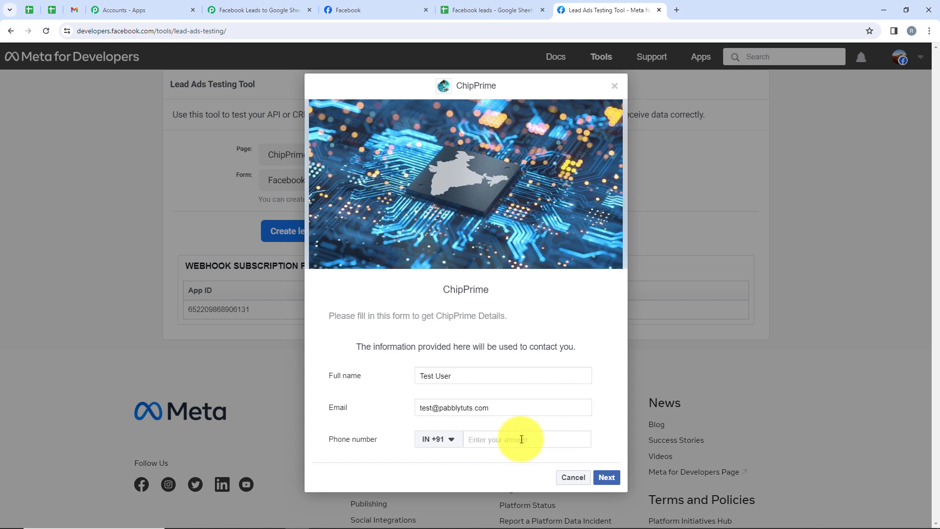
{"action": "type", "text": "96666 66666"}
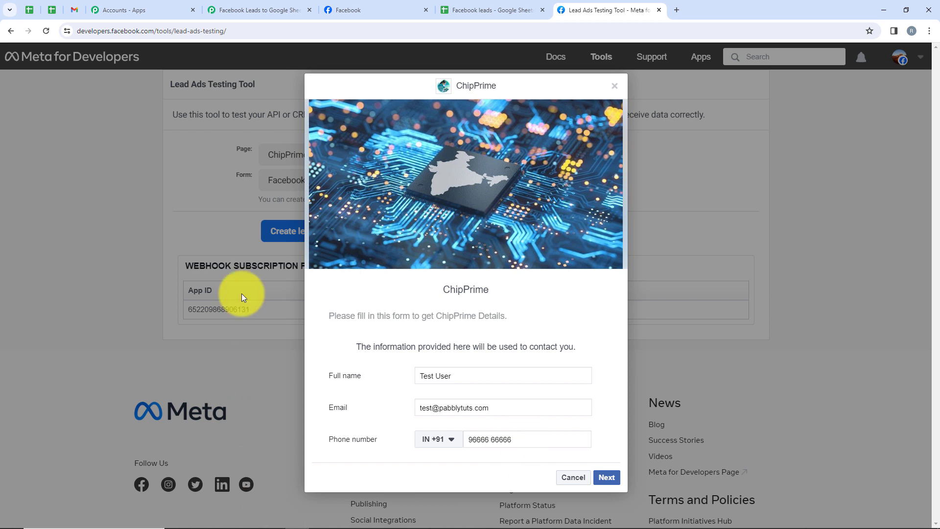
Submit the ChipPrime test lead and close the form preview.
{"action": "left_click", "coordinate": [615, 476]}
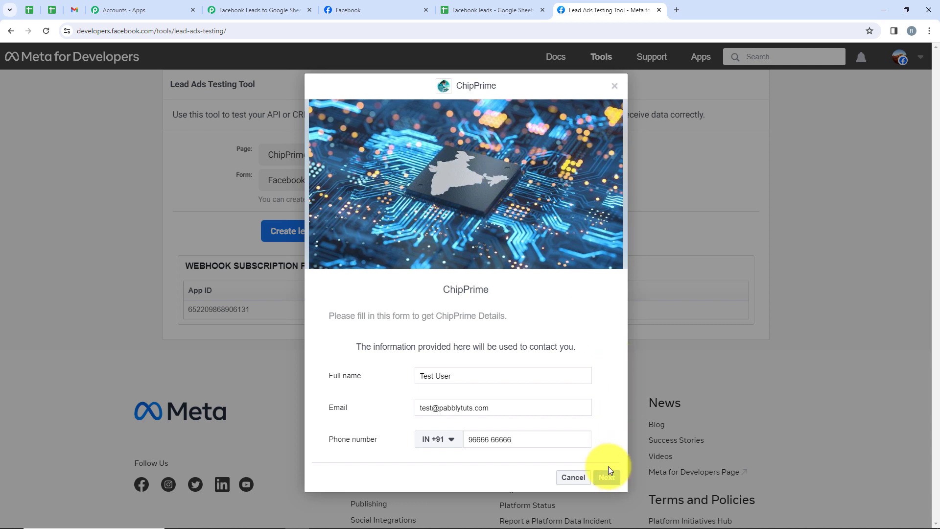
{"action": "left_click", "coordinate": [609, 367]}
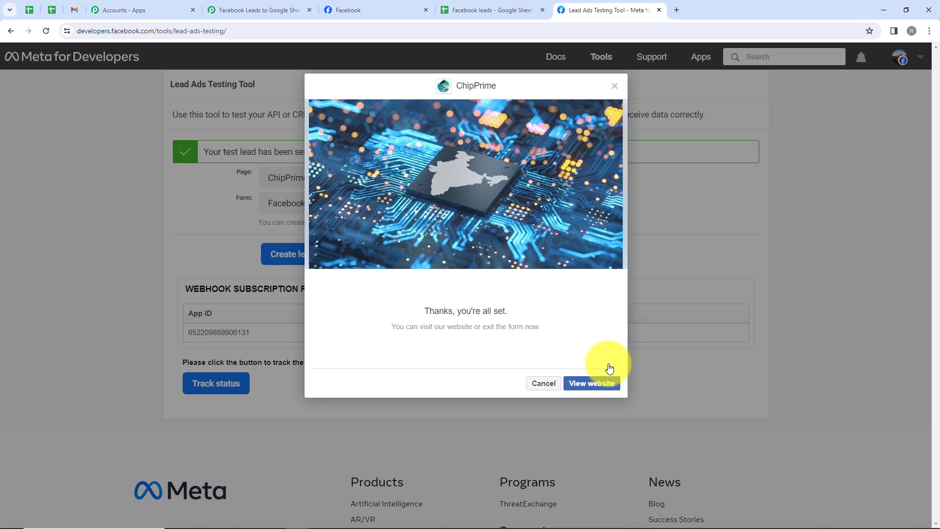
{"action": "left_click", "coordinate": [539, 379]}
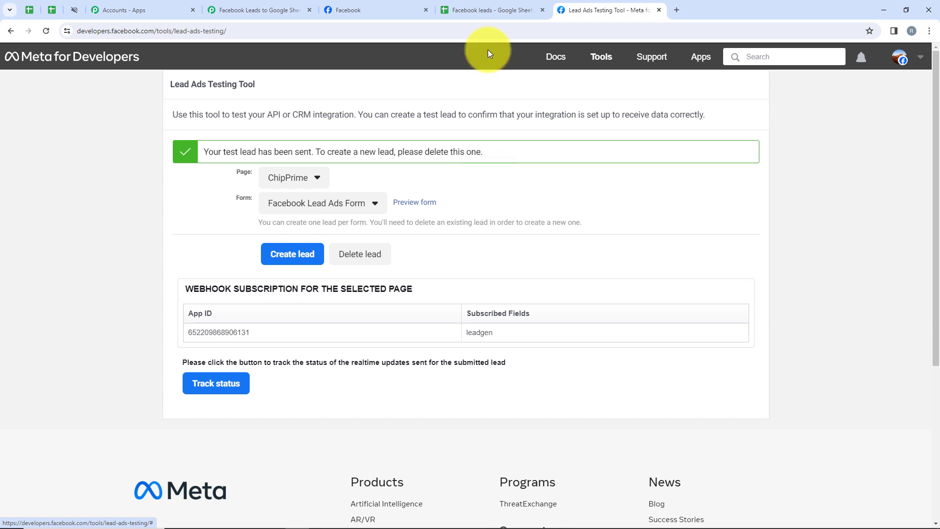
Check row 4 of the Semiconductor sheet in the Facebook leads spreadsheet for the newly submitted lead.
{"action": "left_click", "coordinate": [488, 9]}
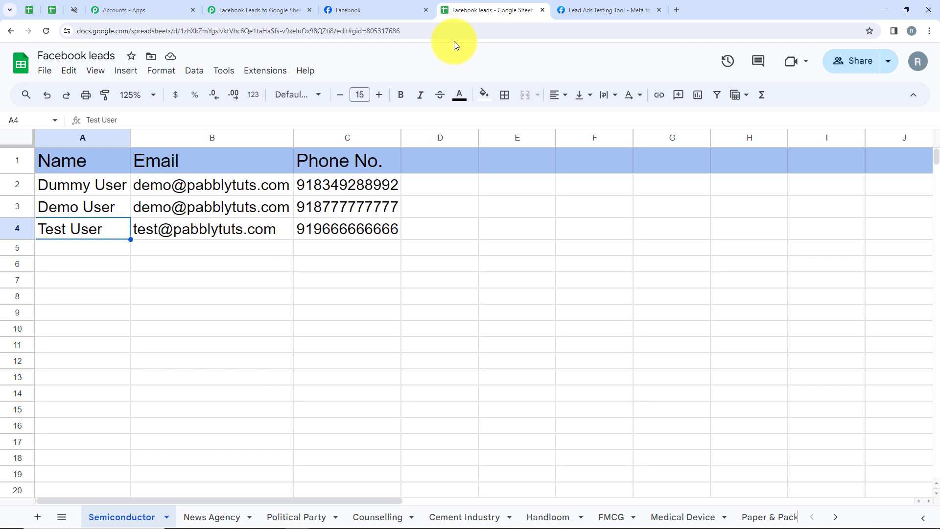
{"action": "left_click", "coordinate": [23, 230]}
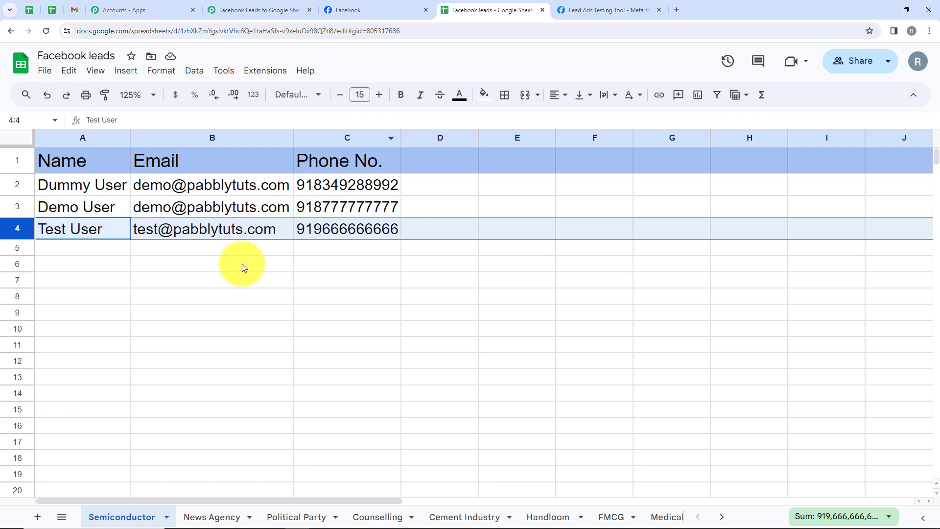
Return to the Pabbly Connect workflow and review the Facebook Lead Ads trigger's connection, page, form and captured response.
{"action": "left_click", "coordinate": [228, 7]}
{"action": "scroll", "coordinate": [349, 230], "scroll_direction": "up", "scroll_amount": 1}
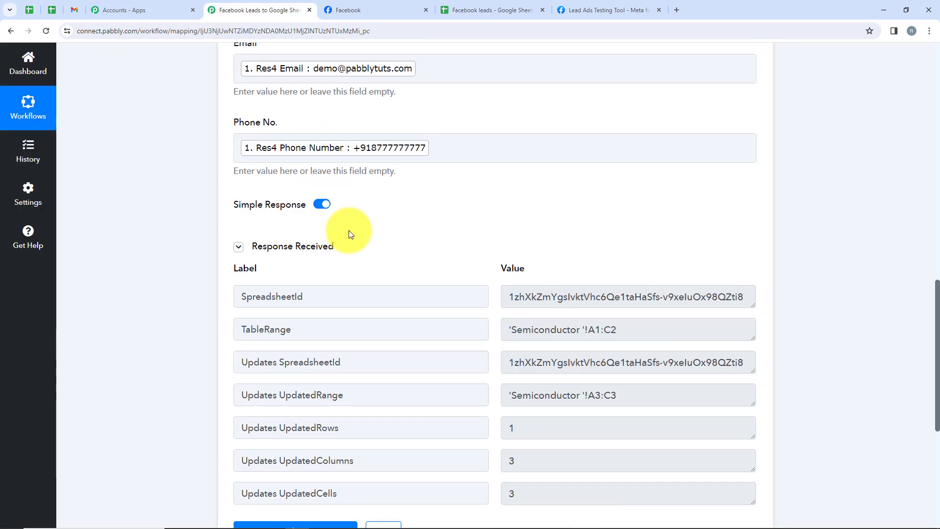
{"action": "scroll", "coordinate": [350, 234], "scroll_direction": "up", "scroll_amount": 13}
{"action": "left_click", "coordinate": [371, 278]}
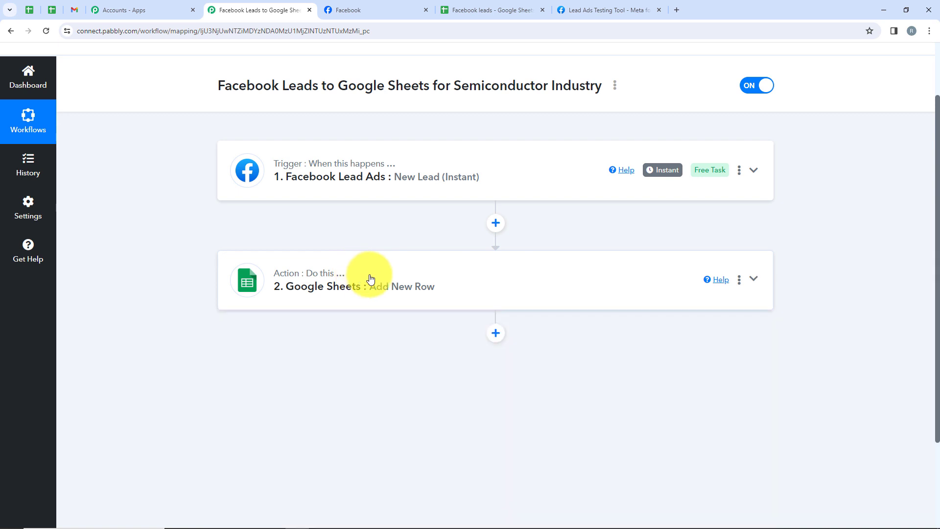
{"action": "scroll", "coordinate": [370, 275], "scroll_direction": "up", "scroll_amount": 2}
{"action": "left_click", "coordinate": [310, 253]}
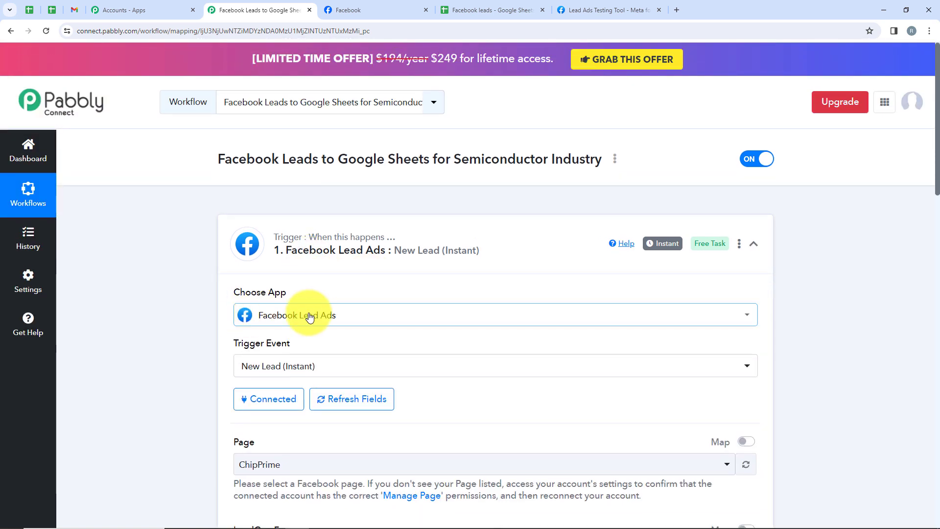
{"action": "scroll", "coordinate": [310, 318], "scroll_direction": "down", "scroll_amount": 1}
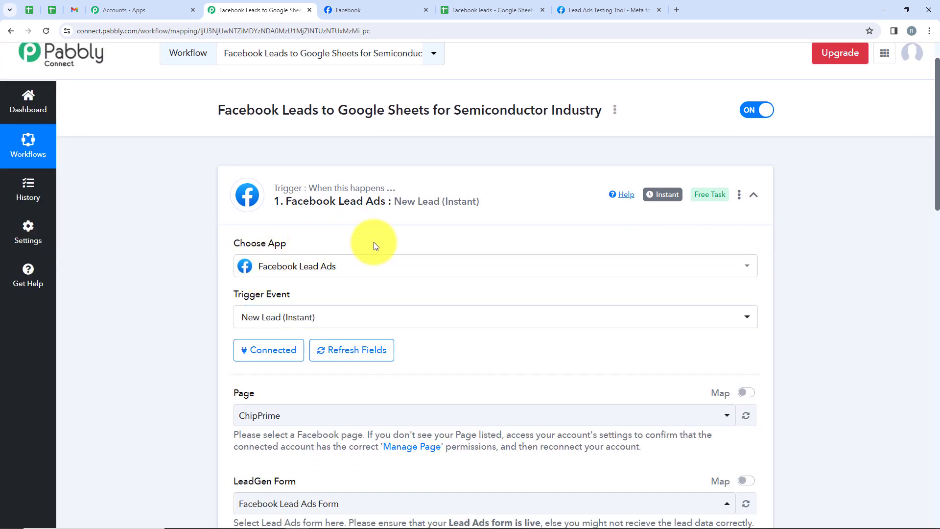
{"action": "scroll", "coordinate": [374, 242], "scroll_direction": "down", "scroll_amount": 1}
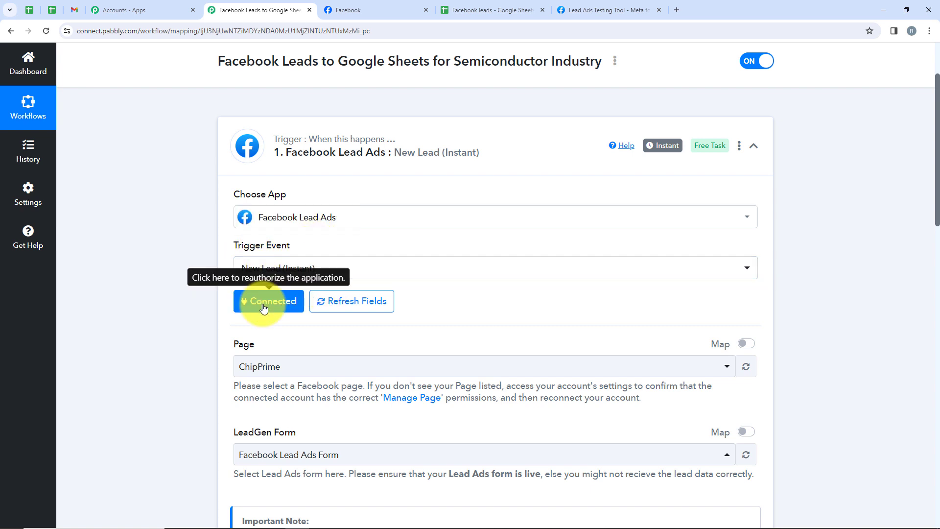
{"action": "scroll", "coordinate": [245, 324], "scroll_direction": "down", "scroll_amount": 2}
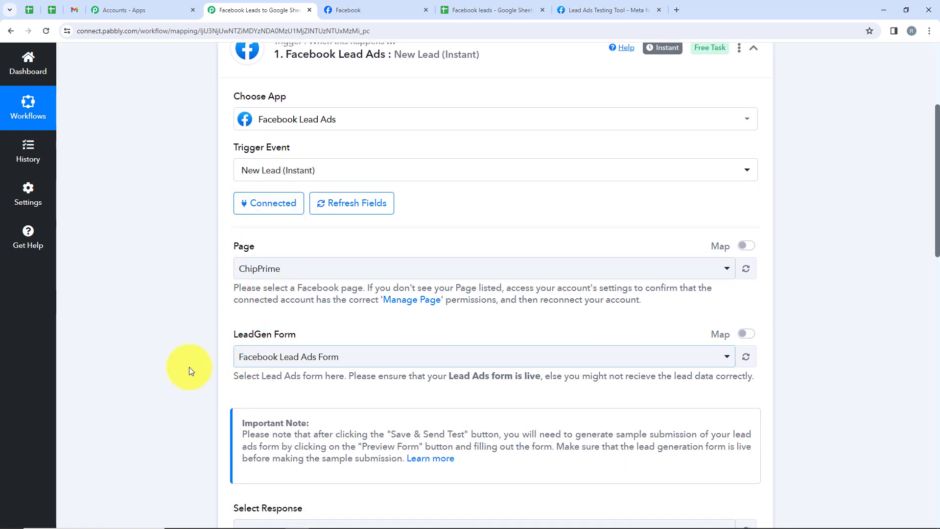
{"action": "scroll", "coordinate": [334, 359], "scroll_direction": "down", "scroll_amount": 6}
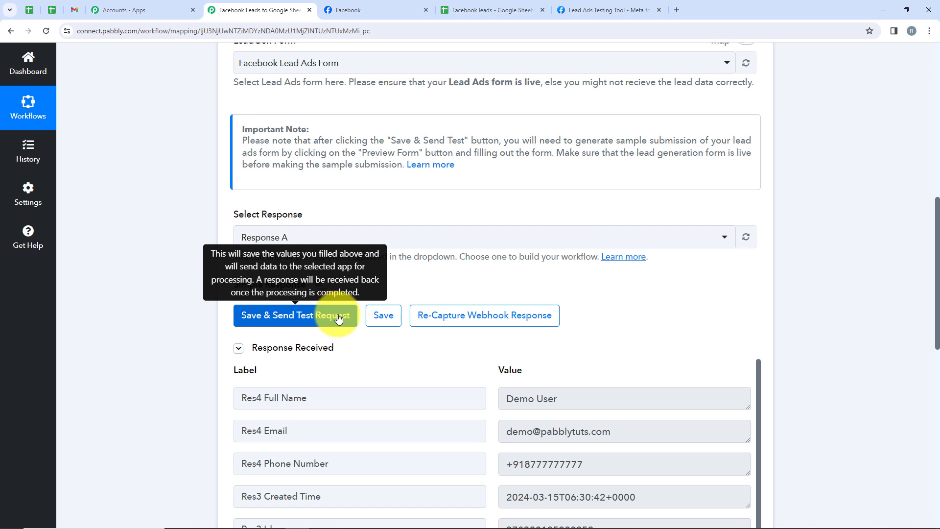
{"action": "scroll", "coordinate": [455, 325], "scroll_direction": "down", "scroll_amount": 8}
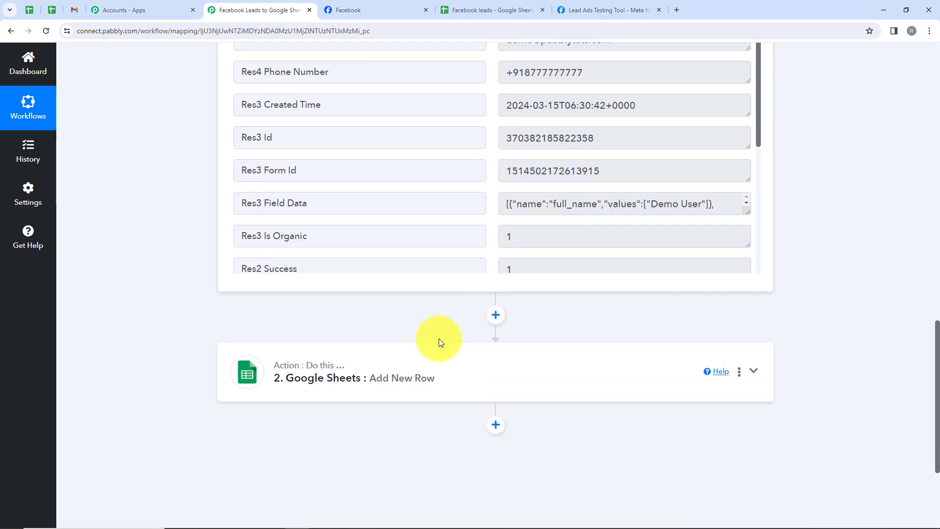
Review the Google Sheets action's connection, spreadsheet, sheet and field mappings, and collapse the action.
{"action": "left_click", "coordinate": [392, 389]}
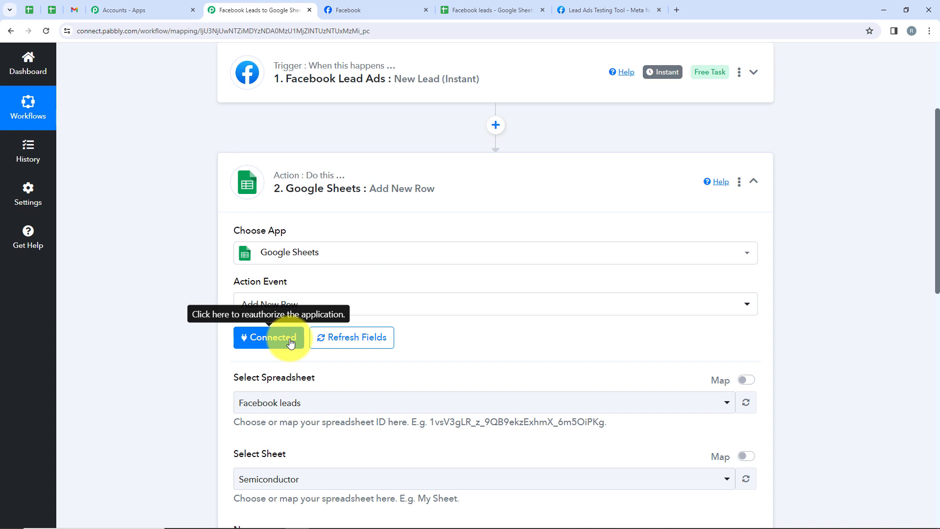
{"action": "scroll", "coordinate": [265, 372], "scroll_direction": "down", "scroll_amount": 2}
{"action": "scroll", "coordinate": [456, 365], "scroll_direction": "down", "scroll_amount": 1}
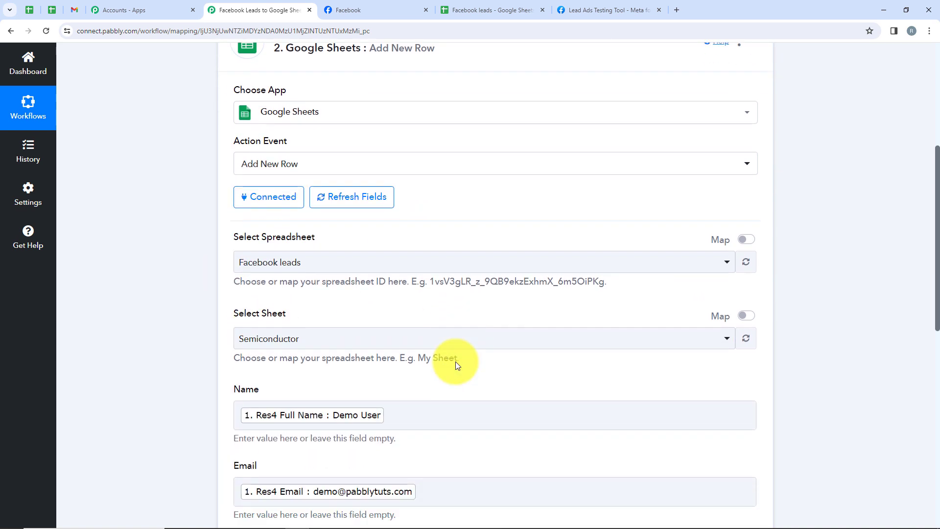
{"action": "scroll", "coordinate": [455, 362], "scroll_direction": "down", "scroll_amount": 3}
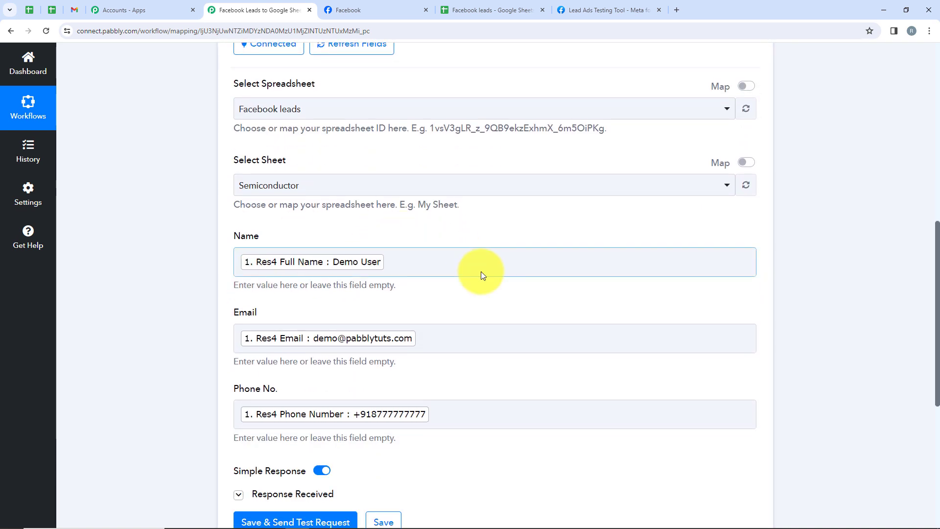
{"action": "scroll", "coordinate": [534, 380], "scroll_direction": "down", "scroll_amount": 2}
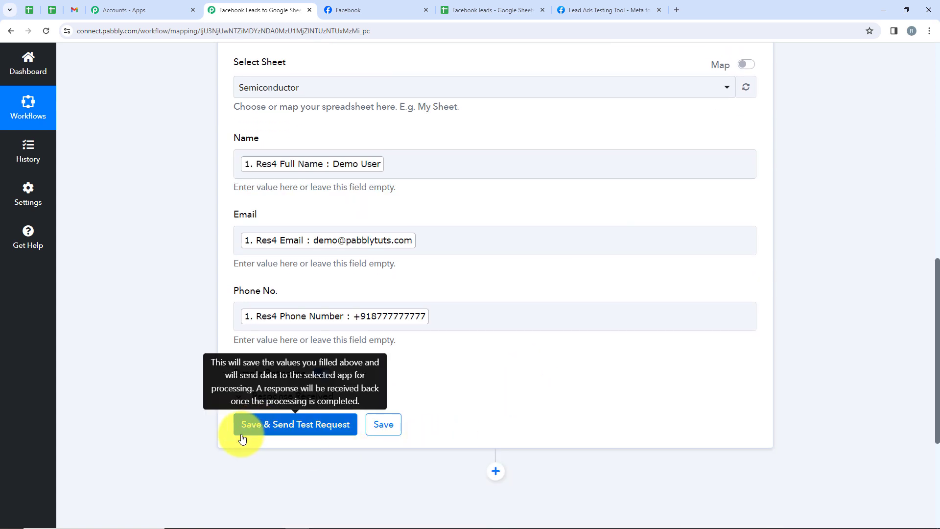
{"action": "scroll", "coordinate": [636, 345], "scroll_direction": "up", "scroll_amount": 7}
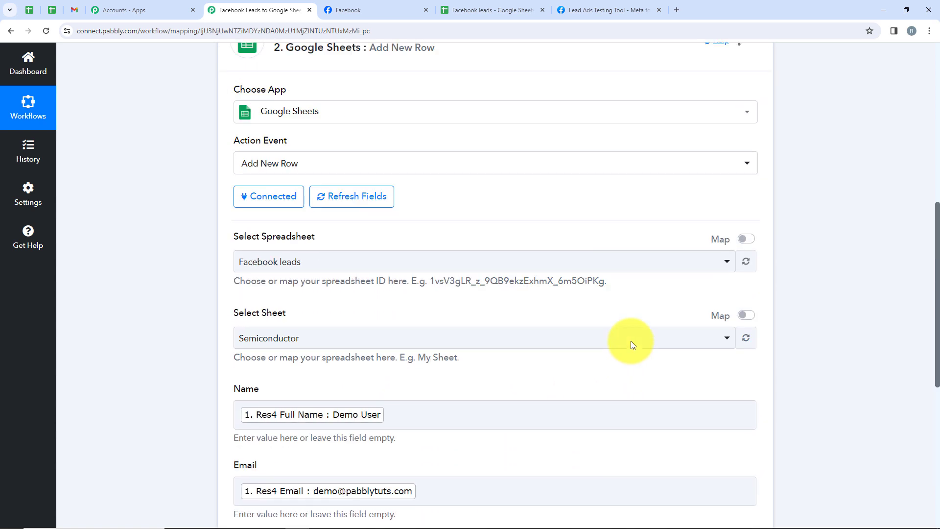
{"action": "left_click", "coordinate": [384, 258]}
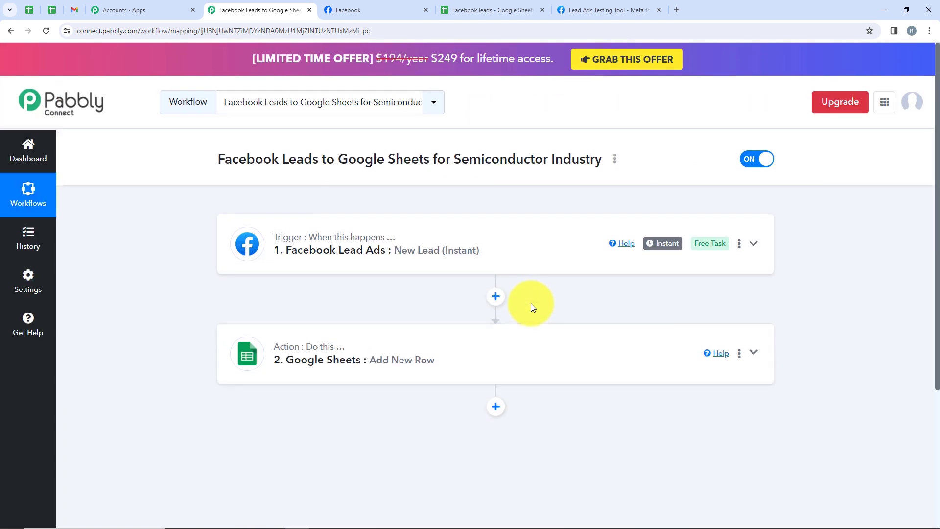